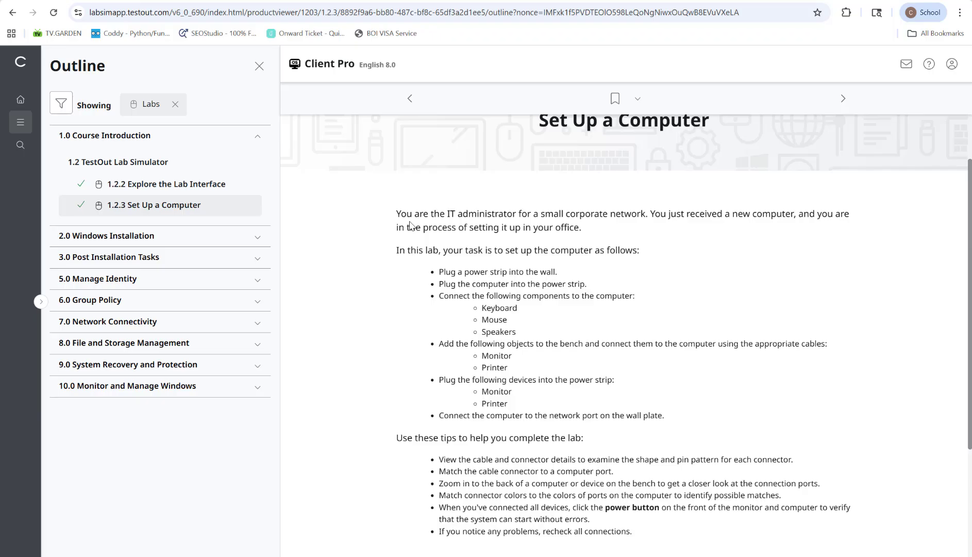
Read through the task list and tips of the 1.2.3 Set Up a Computer lab, and start the lab.
{"action": "scroll", "coordinate": [569, 333], "scroll_direction": "up", "scroll_amount": 1}
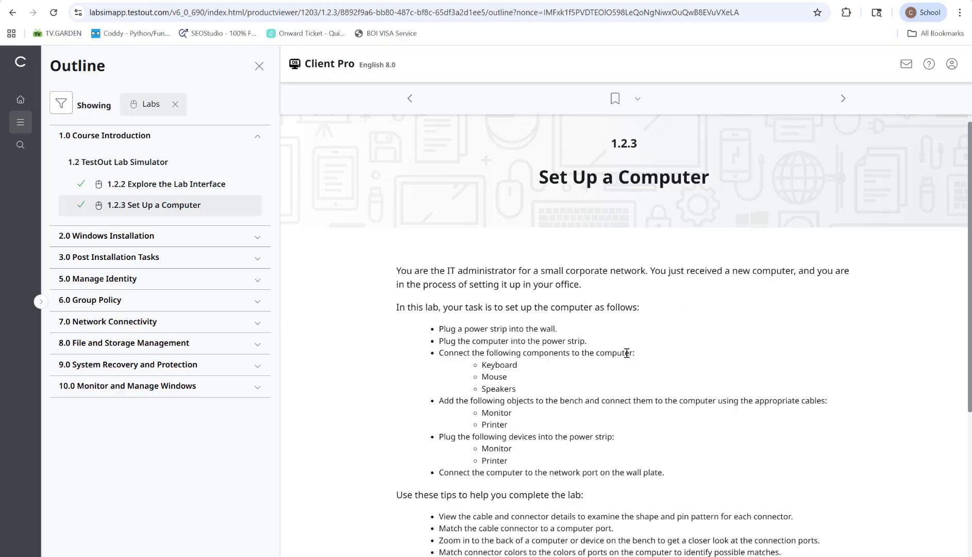
{"action": "scroll", "coordinate": [625, 353], "scroll_direction": "down", "scroll_amount": 1}
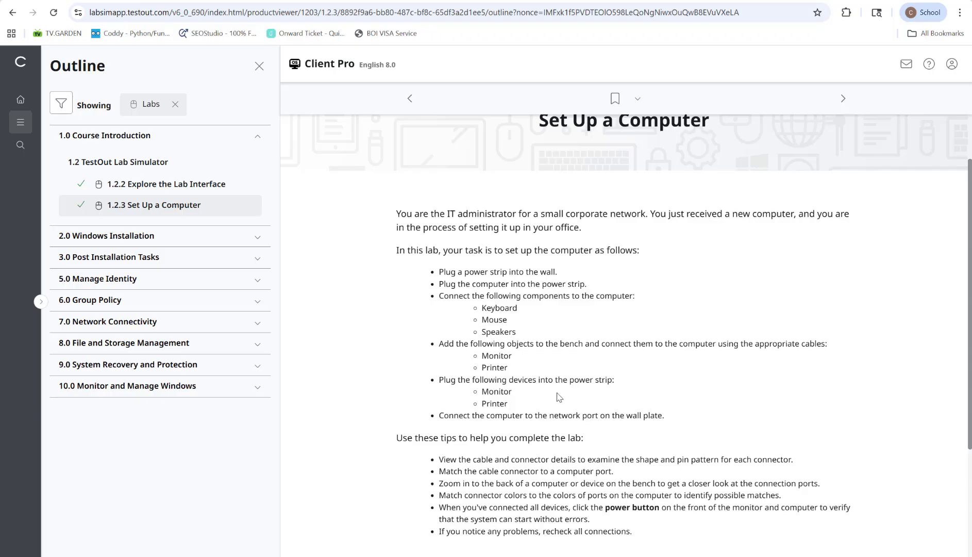
{"action": "scroll", "coordinate": [560, 396], "scroll_direction": "up", "scroll_amount": 1}
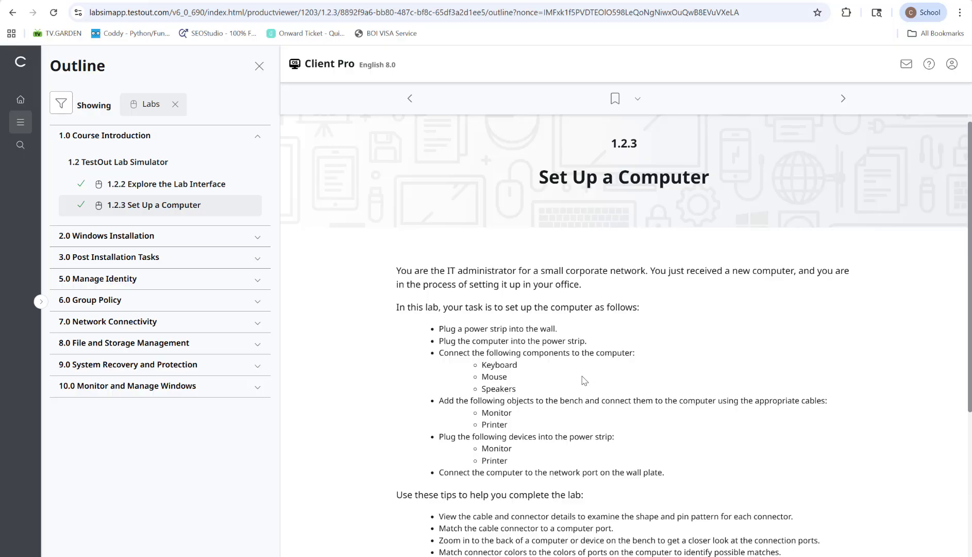
{"action": "scroll", "coordinate": [573, 378], "scroll_direction": "down", "scroll_amount": 1}
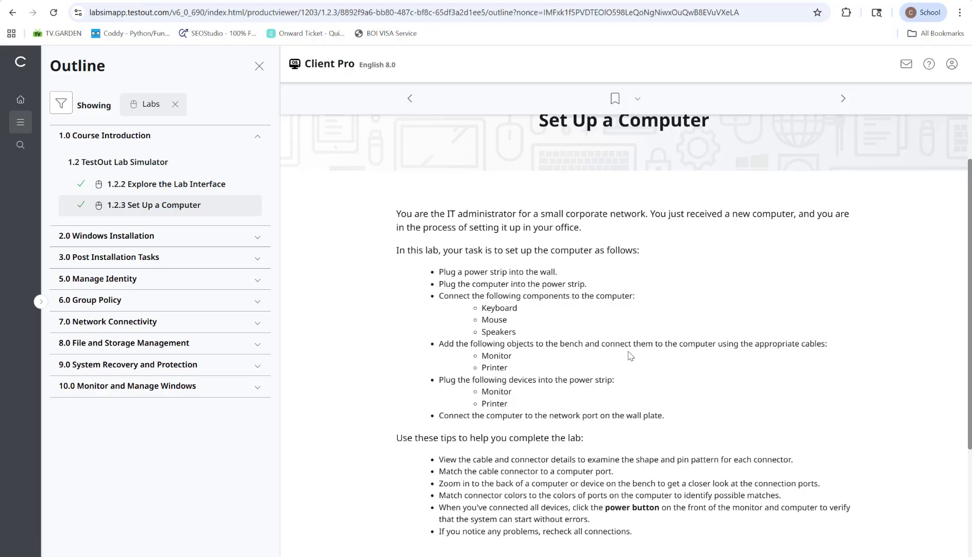
{"action": "scroll", "coordinate": [629, 356], "scroll_direction": "up", "scroll_amount": 1}
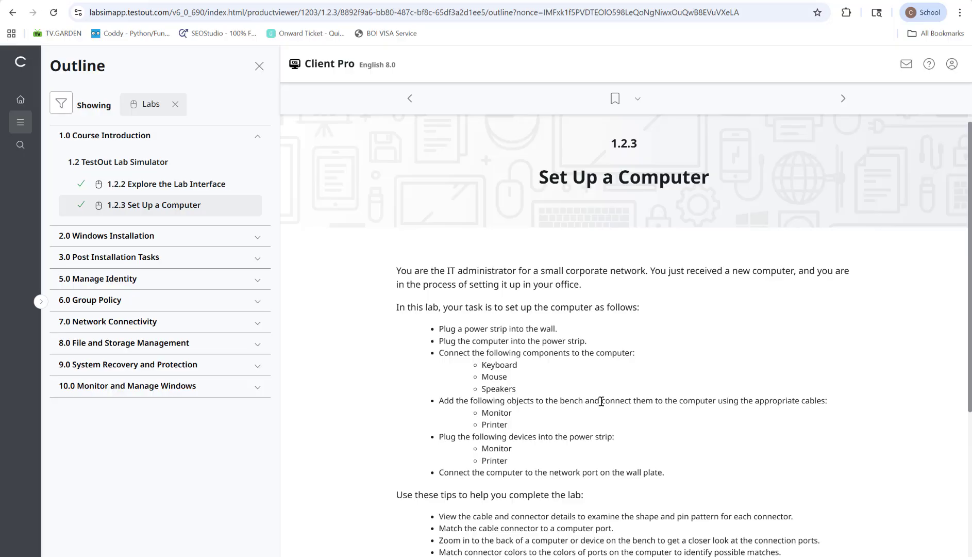
{"action": "scroll", "coordinate": [591, 396], "scroll_direction": "down", "scroll_amount": 2}
{"action": "scroll", "coordinate": [591, 395], "scroll_direction": "up", "scroll_amount": 1}
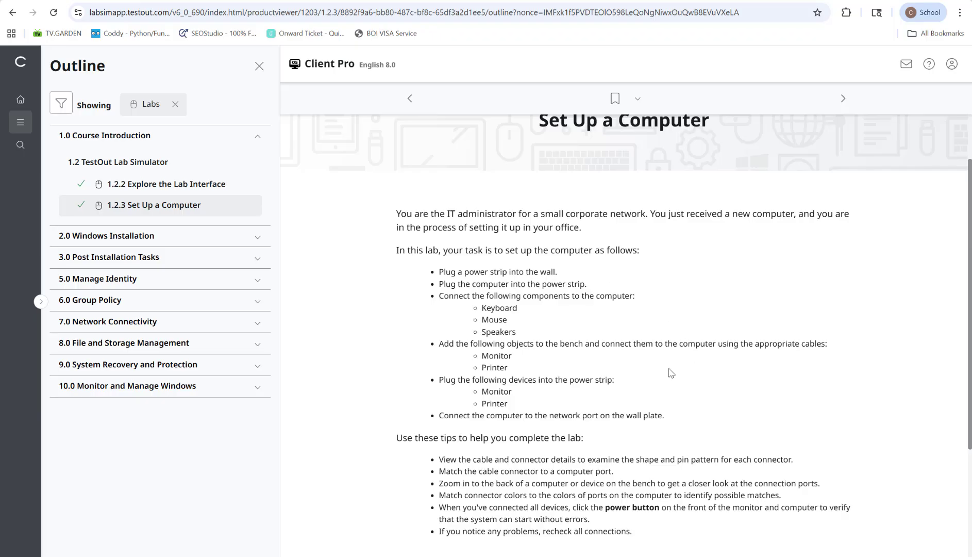
{"action": "scroll", "coordinate": [671, 373], "scroll_direction": "down", "scroll_amount": 3}
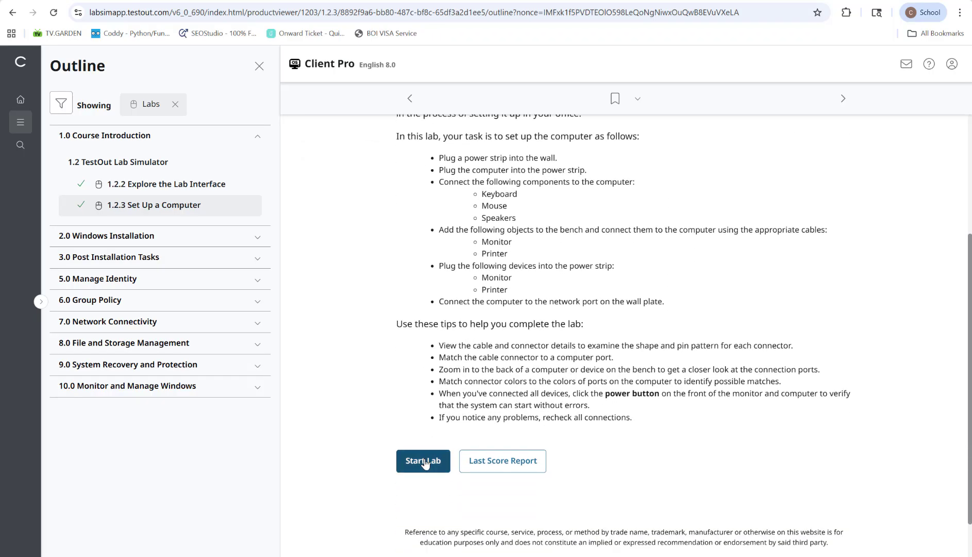
{"action": "left_click", "coordinate": [425, 521]}
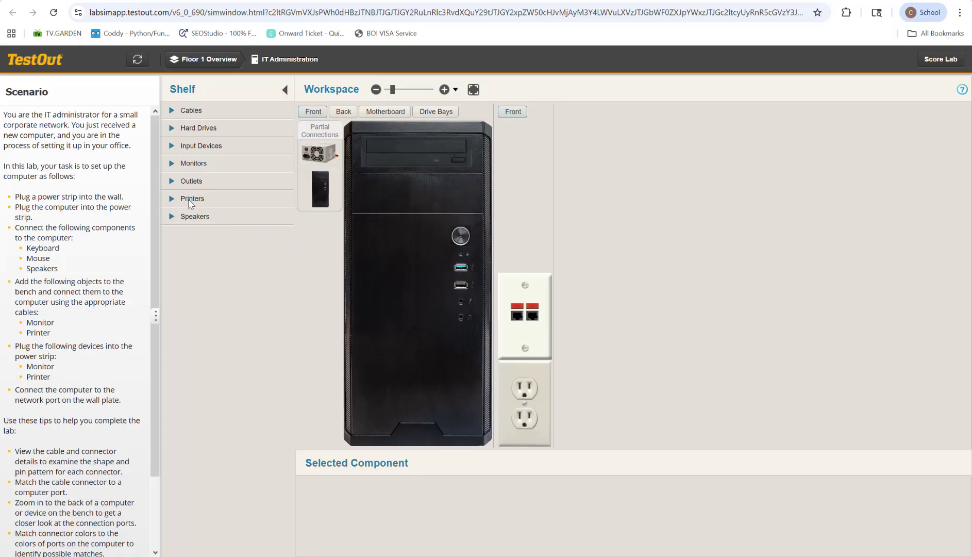
Add the power strip from the shelf to the workspace and plug its AC power connector into the wall outlet.
{"action": "left_click", "coordinate": [189, 181]}
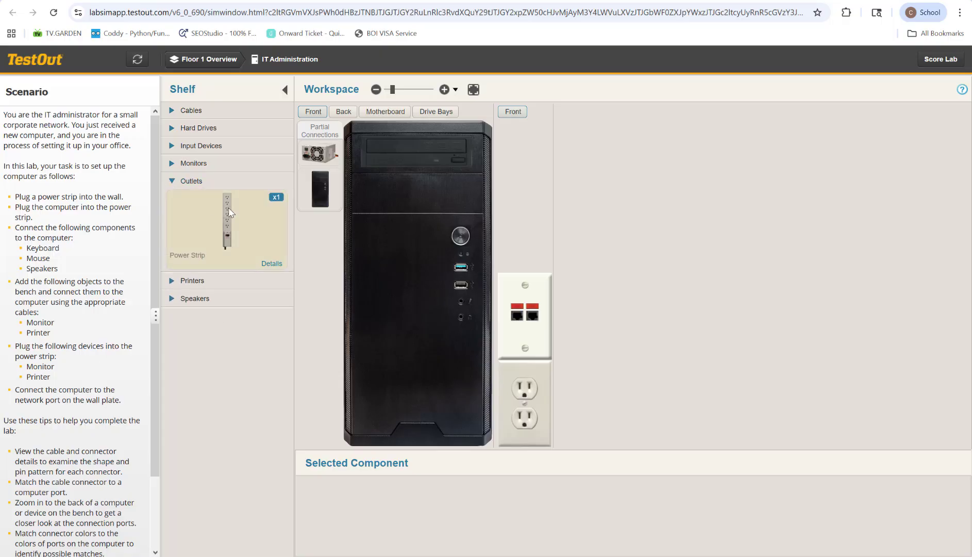
{"action": "left_click_drag", "start_coordinate": [229, 208], "coordinate": [584, 250]}
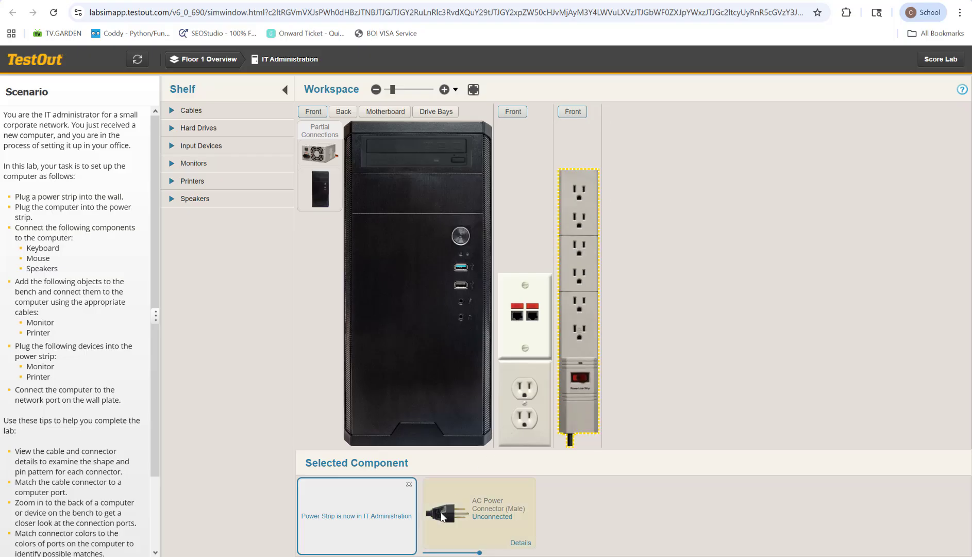
{"action": "left_click_drag", "start_coordinate": [442, 514], "coordinate": [515, 419]}
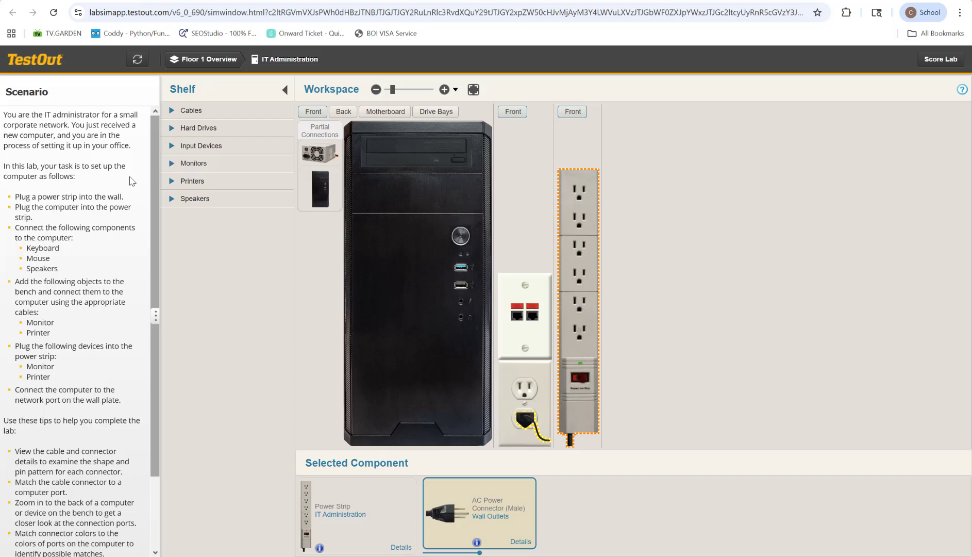
Add the USB keyboard, the mouse and the speakers from the shelf to the workspace.
{"action": "left_click", "coordinate": [175, 146]}
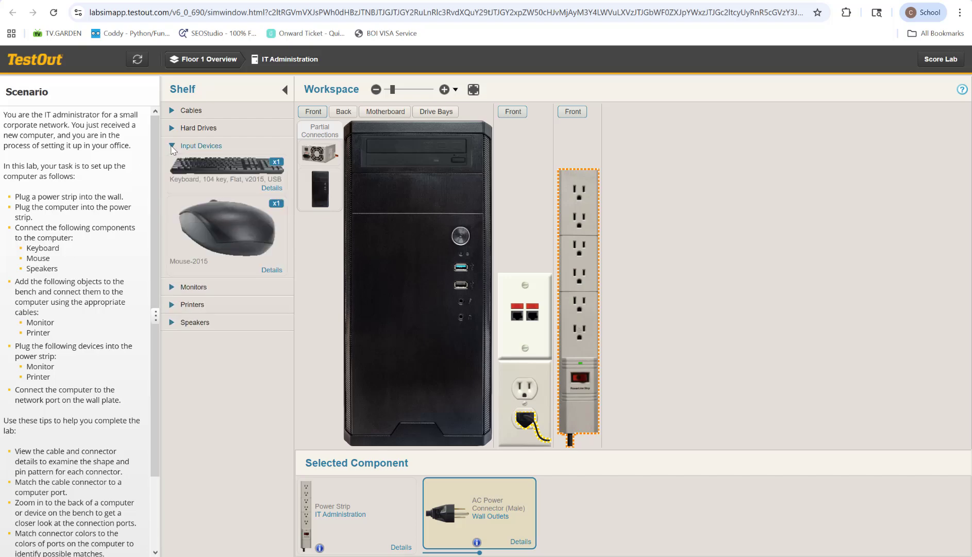
{"action": "left_click_drag", "start_coordinate": [222, 174], "coordinate": [614, 419]}
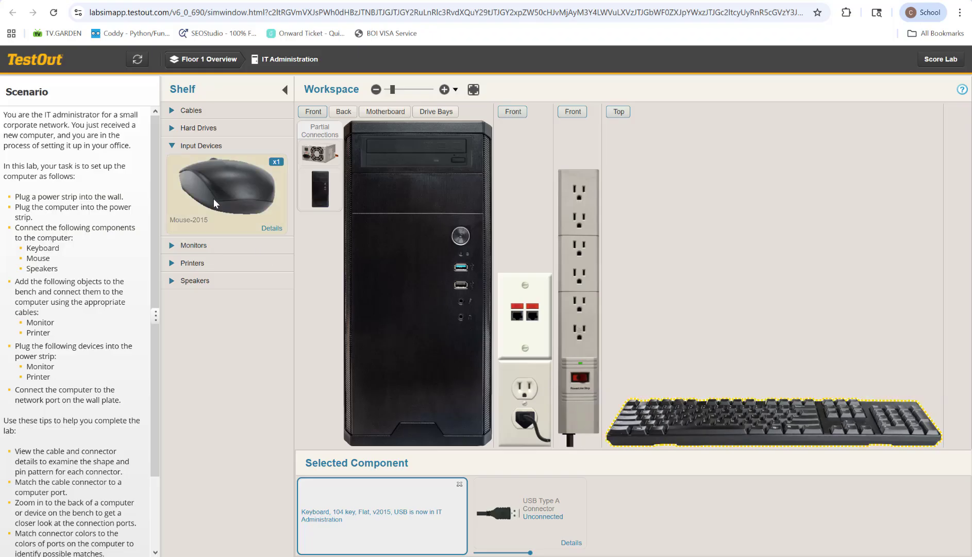
{"action": "left_click_drag", "start_coordinate": [214, 198], "coordinate": [921, 387]}
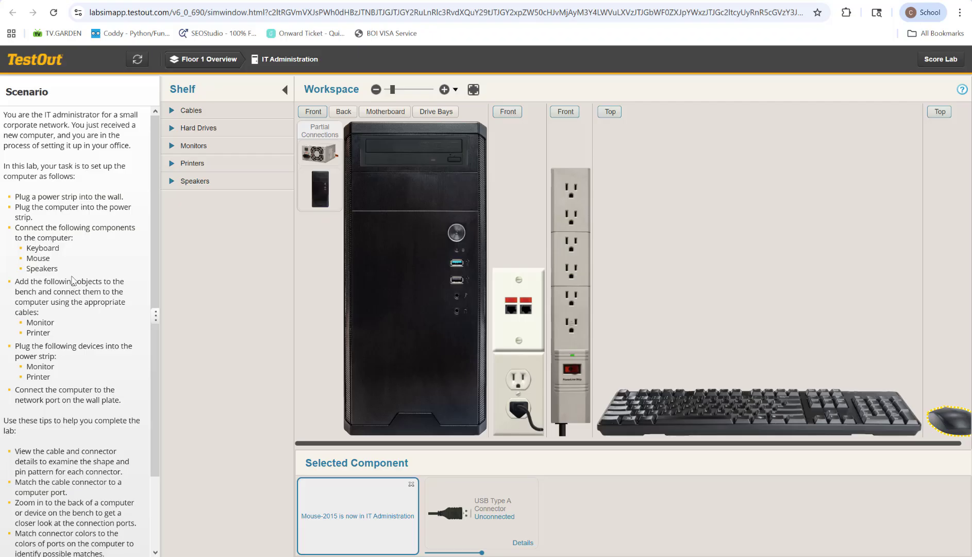
{"action": "left_click", "coordinate": [192, 181]}
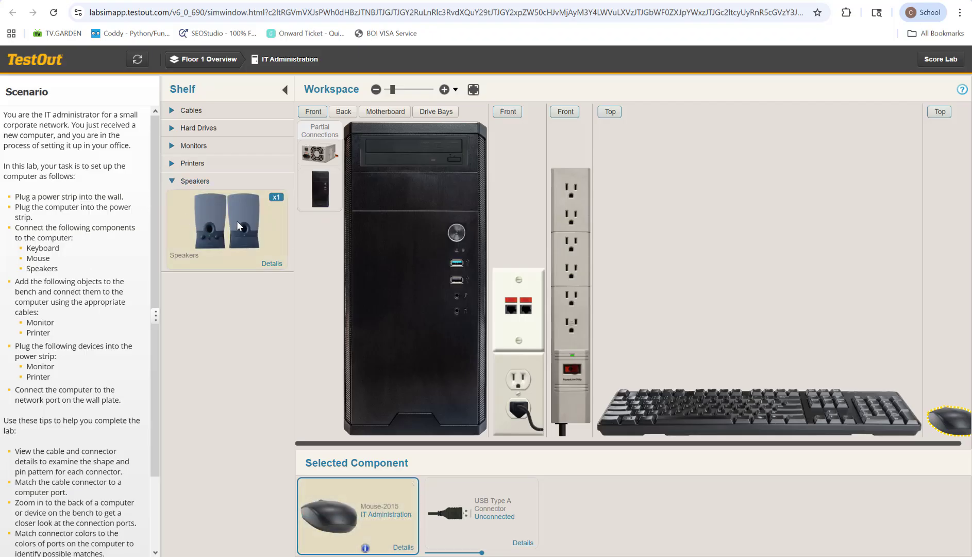
{"action": "left_click_drag", "start_coordinate": [238, 220], "coordinate": [935, 324]}
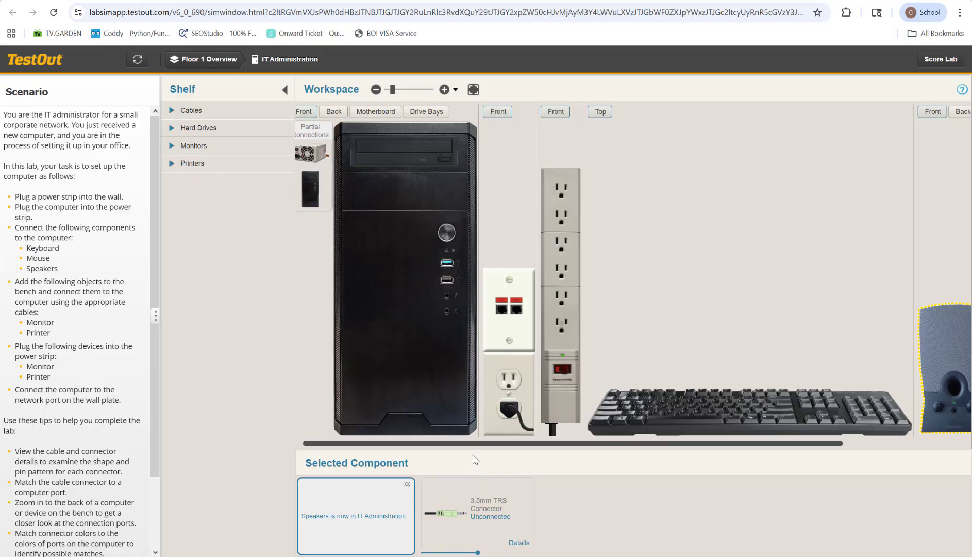
Add the monitor and the USB inkjet printer from the shelf to the workspace.
{"action": "left_click_drag", "start_coordinate": [479, 444], "coordinate": [537, 460]}
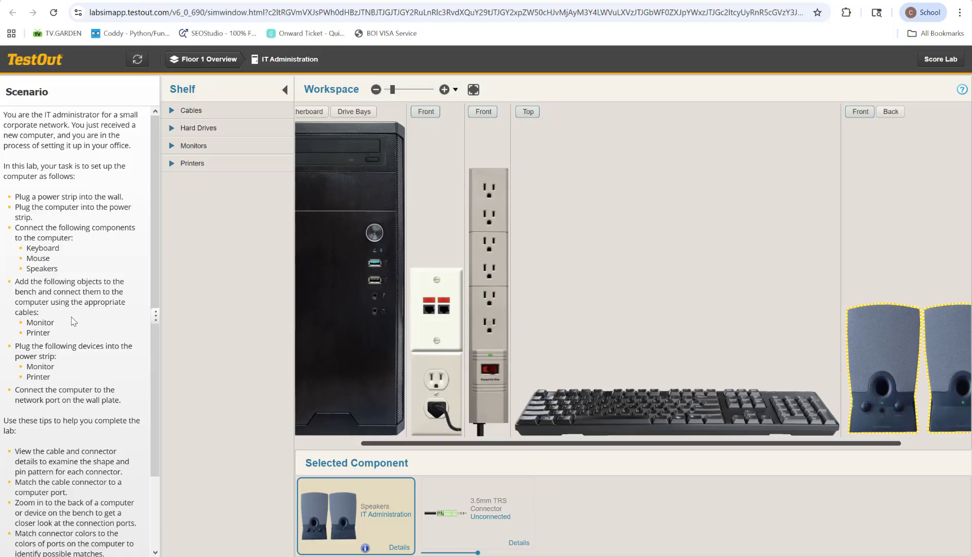
{"action": "left_click", "coordinate": [171, 146]}
{"action": "left_click_drag", "start_coordinate": [209, 197], "coordinate": [956, 332]}
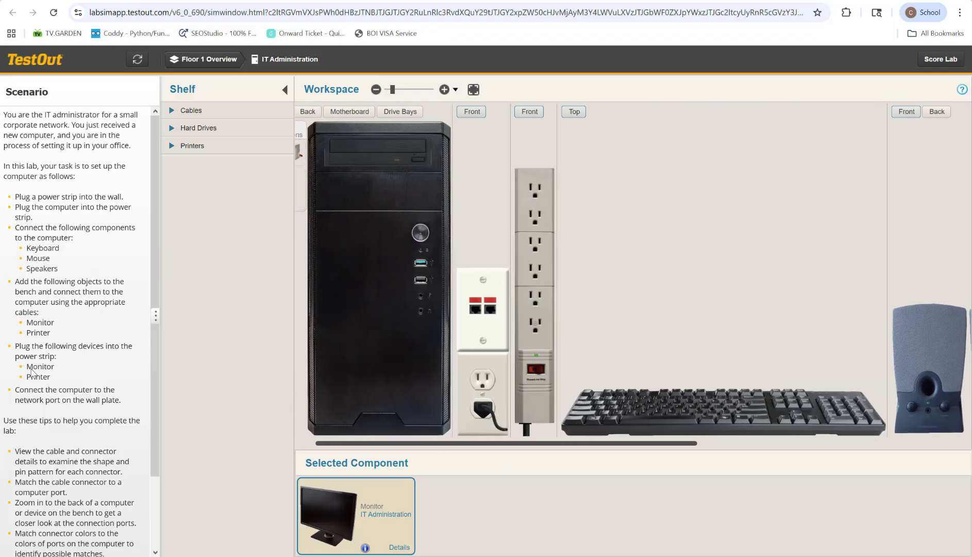
{"action": "left_click", "coordinate": [182, 145]}
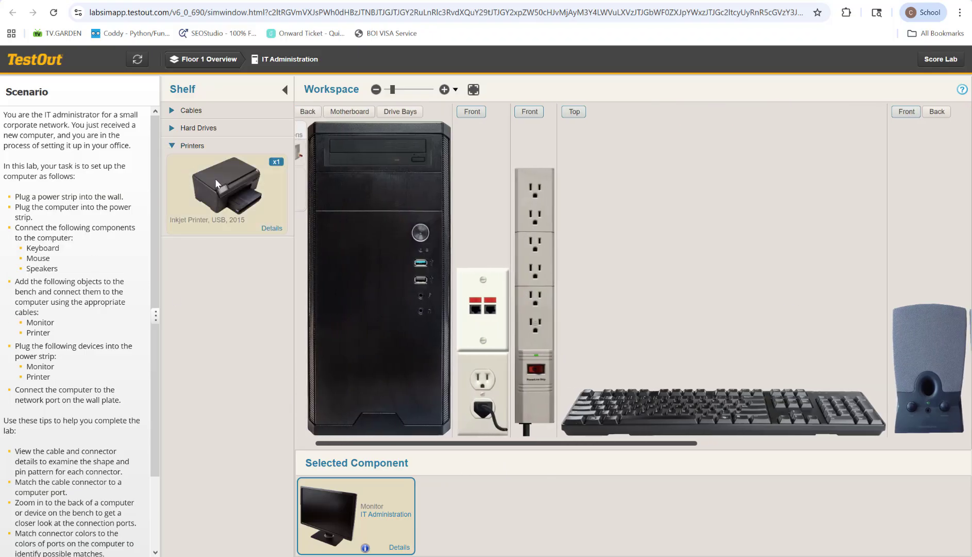
{"action": "left_click_drag", "start_coordinate": [215, 178], "coordinate": [935, 371]}
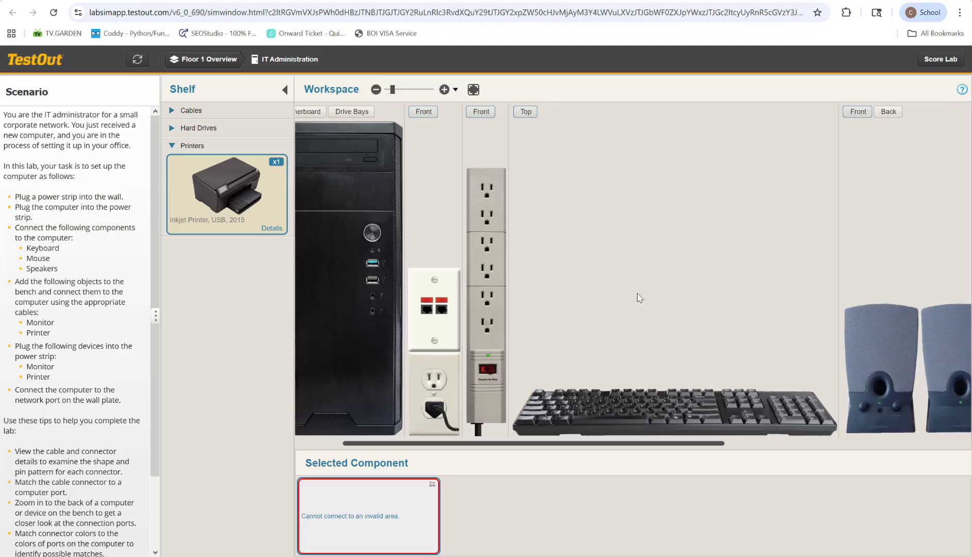
{"action": "left_click_drag", "start_coordinate": [205, 187], "coordinate": [938, 330]}
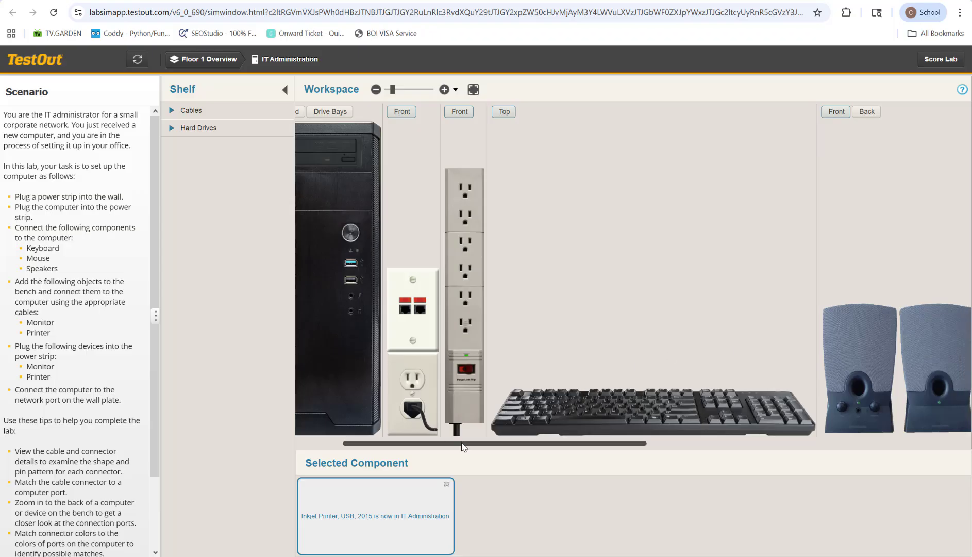
Show the back of the computer and connect the keyboard's USB Type A connector to one of its USB ports.
{"action": "left_click_drag", "start_coordinate": [462, 443], "coordinate": [842, 477]}
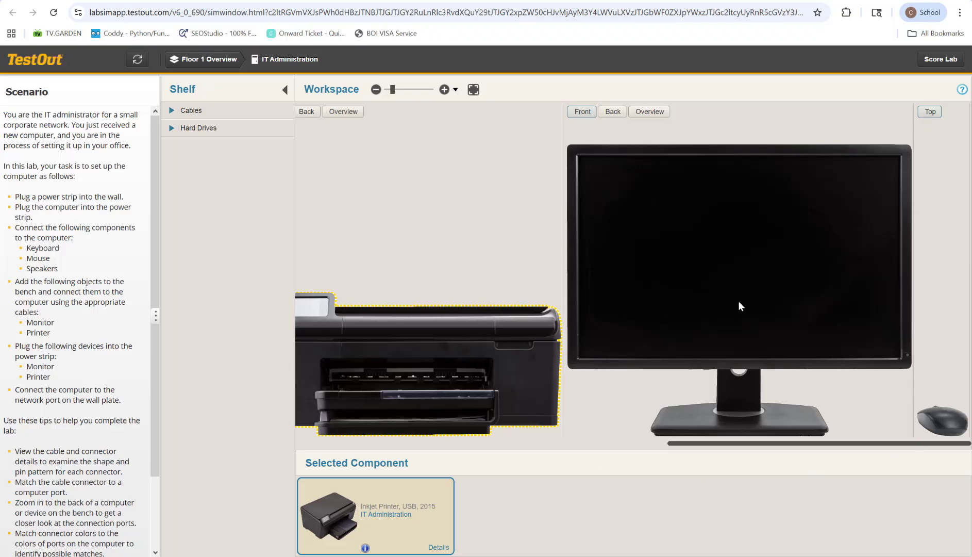
{"action": "left_click_drag", "start_coordinate": [717, 447], "coordinate": [339, 469]}
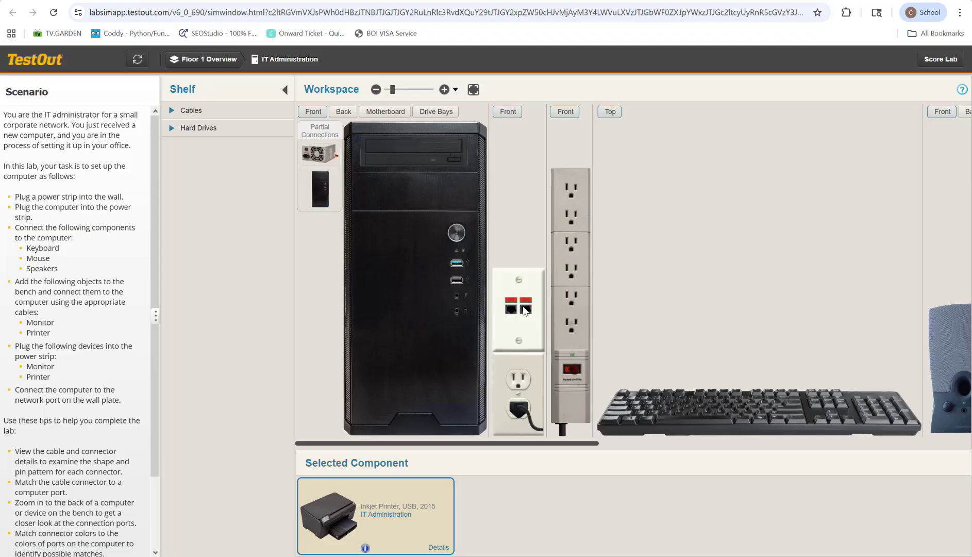
{"action": "left_click", "coordinate": [343, 111]}
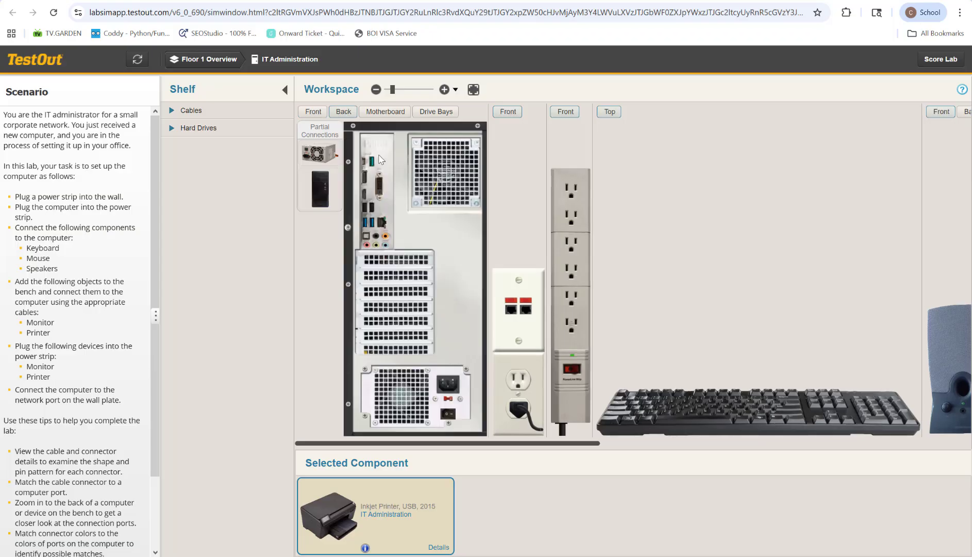
{"action": "left_click_drag", "start_coordinate": [569, 447], "coordinate": [685, 456]}
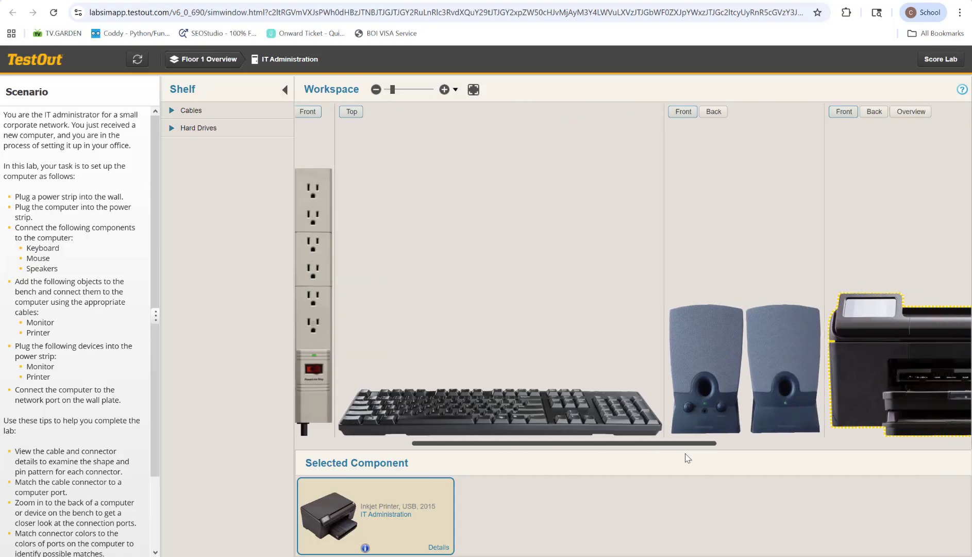
{"action": "left_click", "coordinate": [537, 413]}
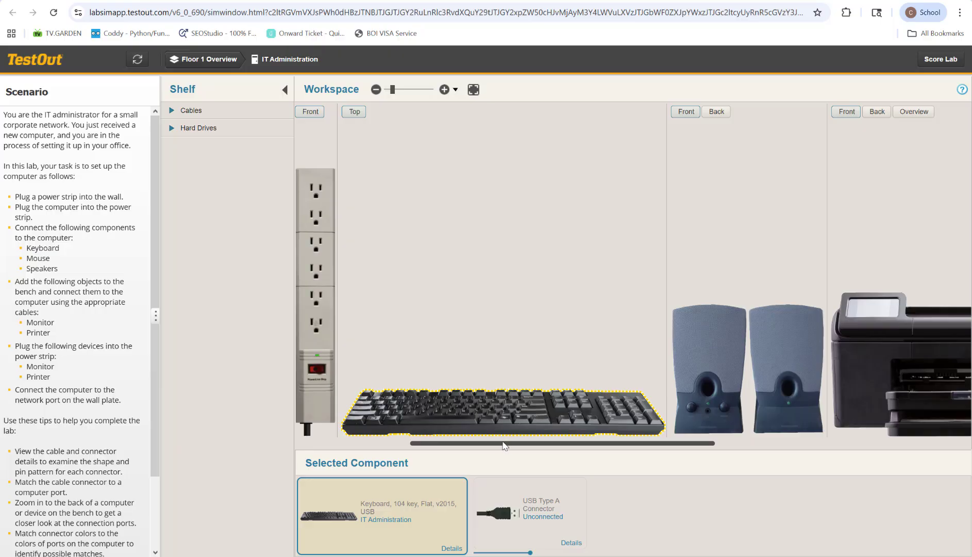
{"action": "mouse_move", "coordinate": [504, 446]}
{"action": "left_mouse_down"}
{"action": "mouse_move", "coordinate": [480, 446]}
{"action": "mouse_move", "coordinate": [516, 446]}
{"action": "left_mouse_up"}
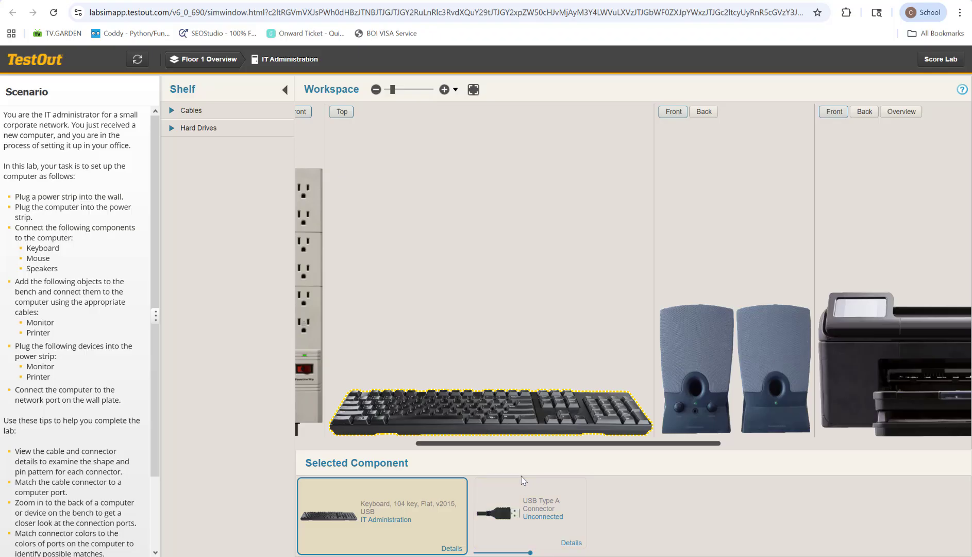
{"action": "left_click_drag", "start_coordinate": [544, 446], "coordinate": [433, 453]}
{"action": "left_click_drag", "start_coordinate": [497, 513], "coordinate": [342, 228]}
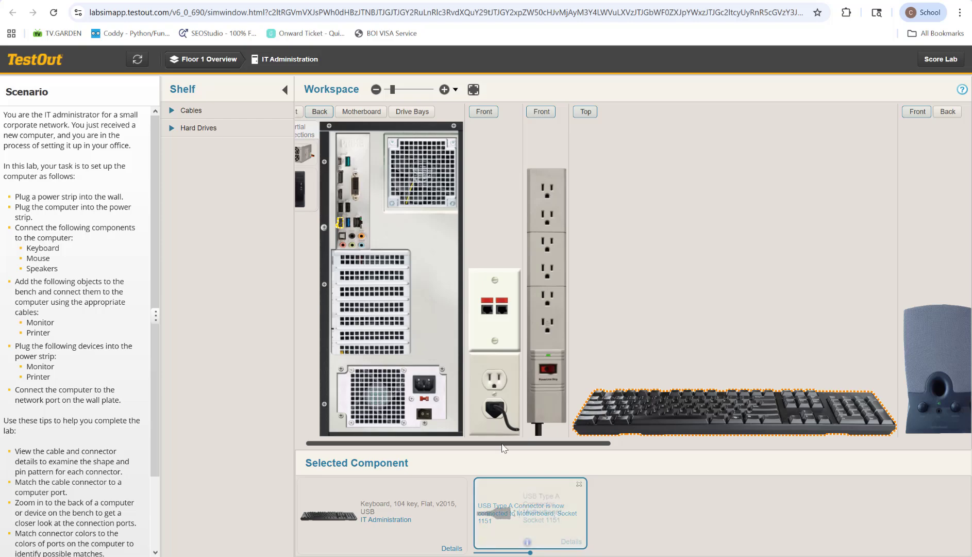
Connect the speakers' 3.5mm TRS connector to the matching green audio port on the back of the computer.
{"action": "left_click_drag", "start_coordinate": [503, 447], "coordinate": [644, 450]}
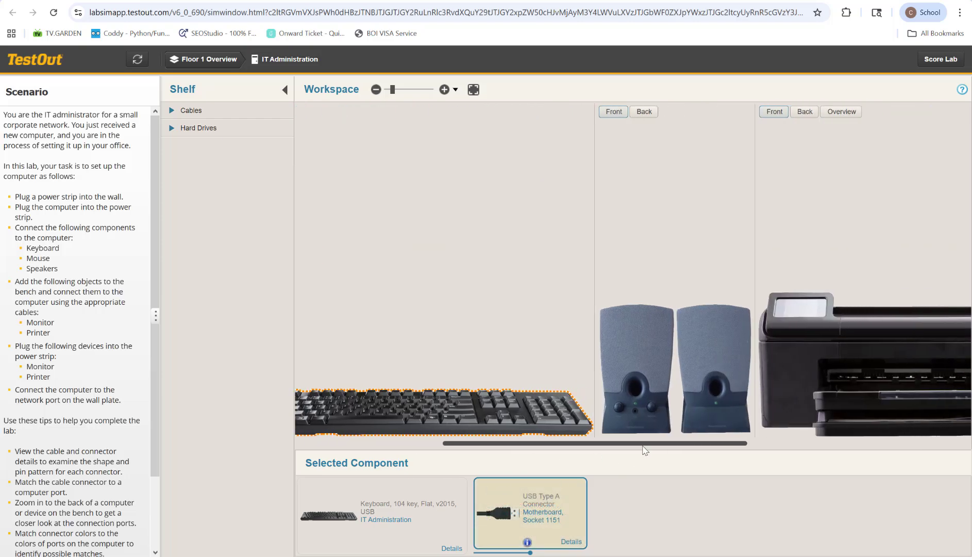
{"action": "left_click", "coordinate": [686, 413]}
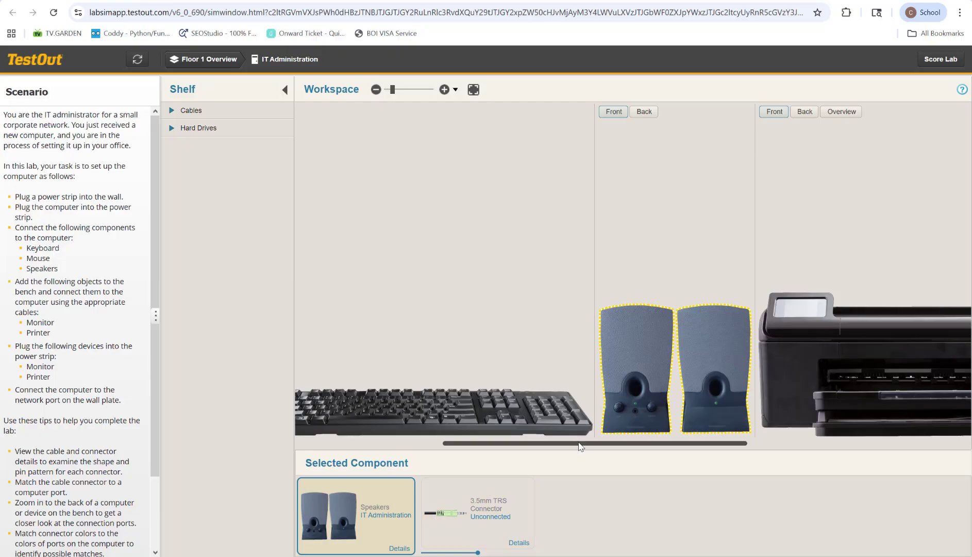
{"action": "left_click_drag", "start_coordinate": [583, 444], "coordinate": [447, 446]}
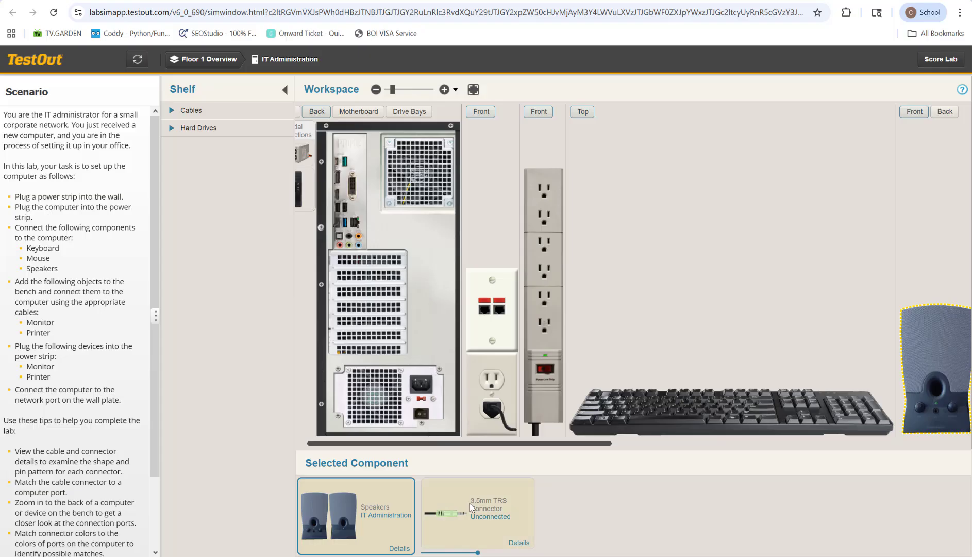
{"action": "left_click_drag", "start_coordinate": [452, 504], "coordinate": [350, 247]}
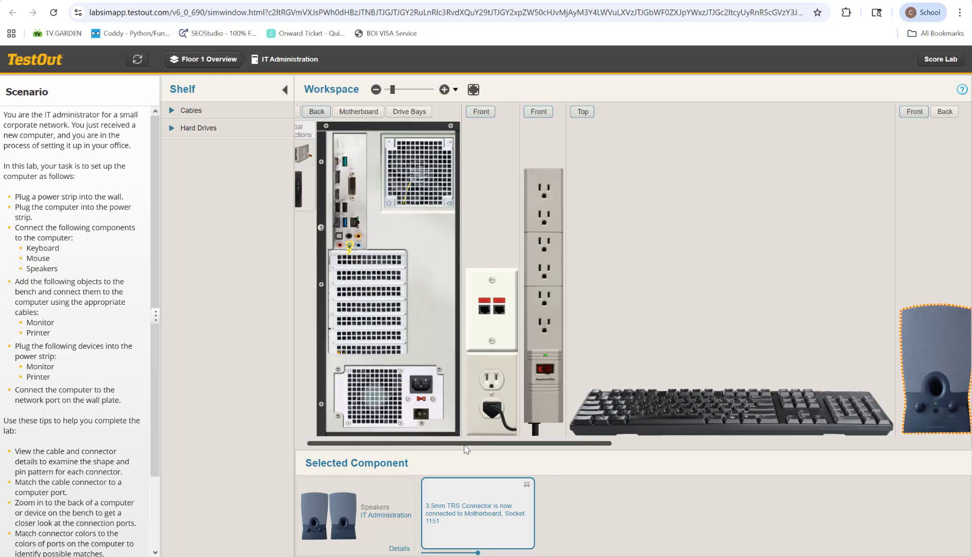
Show the back of the inkjet printer and power it through the HP AC to DC adapter plugged into the power strip.
{"action": "left_click_drag", "start_coordinate": [467, 444], "coordinate": [727, 478]}
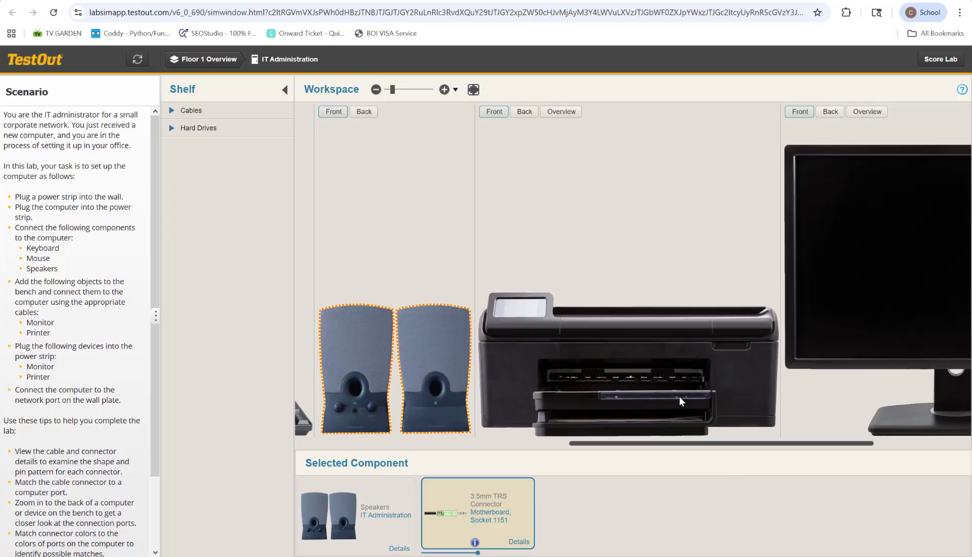
{"action": "left_click", "coordinate": [583, 315]}
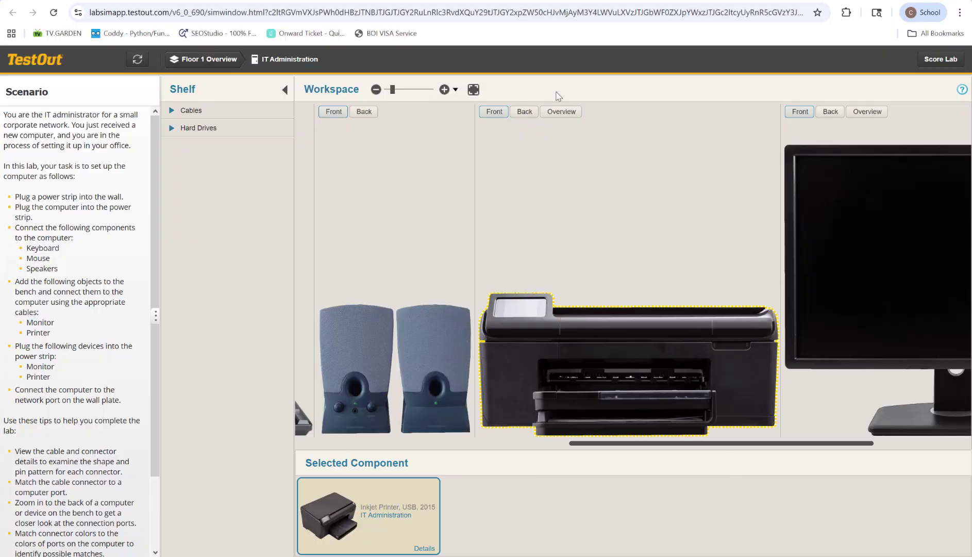
{"action": "left_click", "coordinate": [525, 112]}
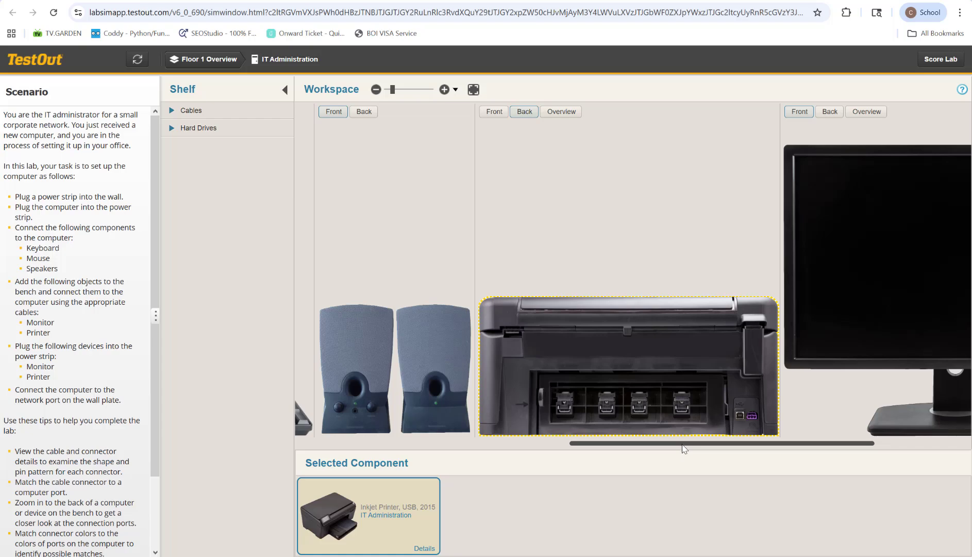
{"action": "left_click_drag", "start_coordinate": [680, 446], "coordinate": [349, 452]}
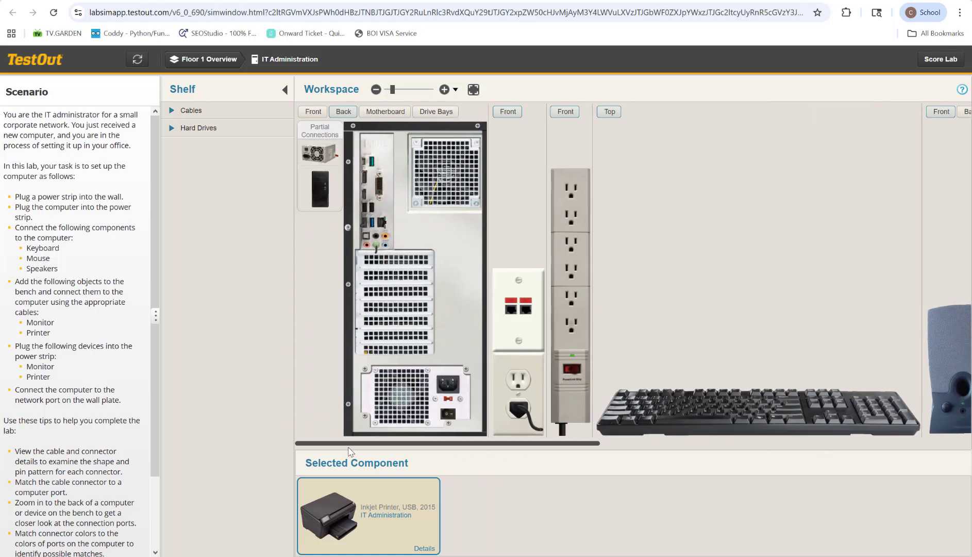
{"action": "left_click", "coordinate": [186, 110]}
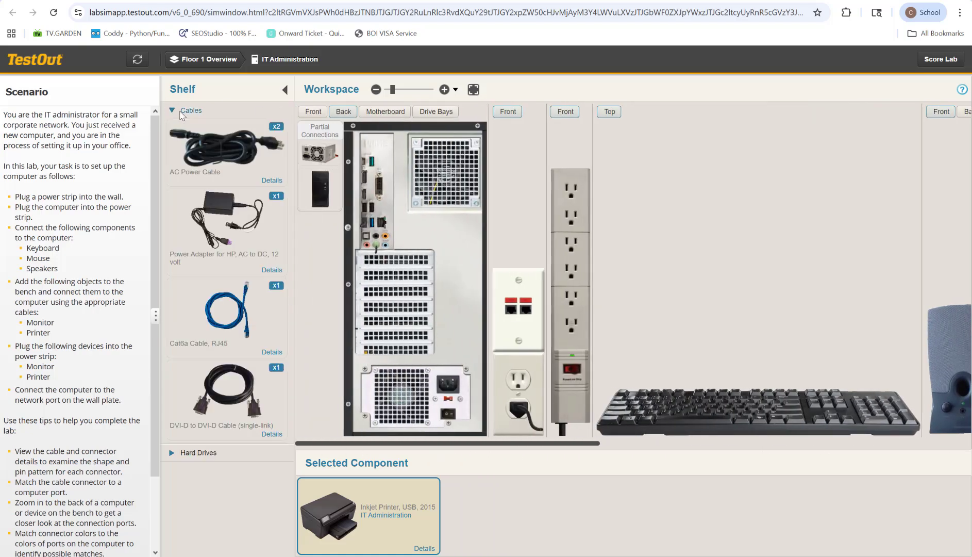
{"action": "left_click", "coordinate": [206, 211]}
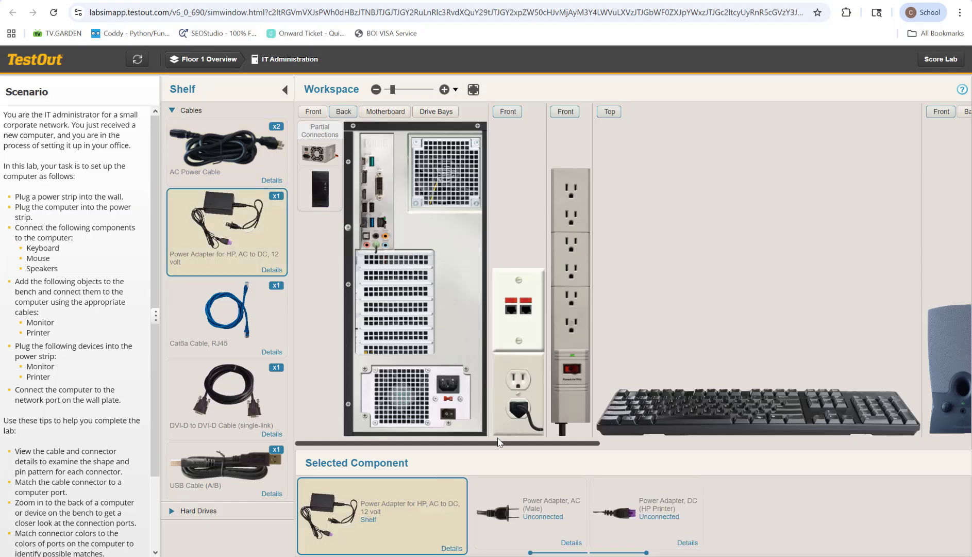
{"action": "left_click_drag", "start_coordinate": [498, 445], "coordinate": [806, 483]}
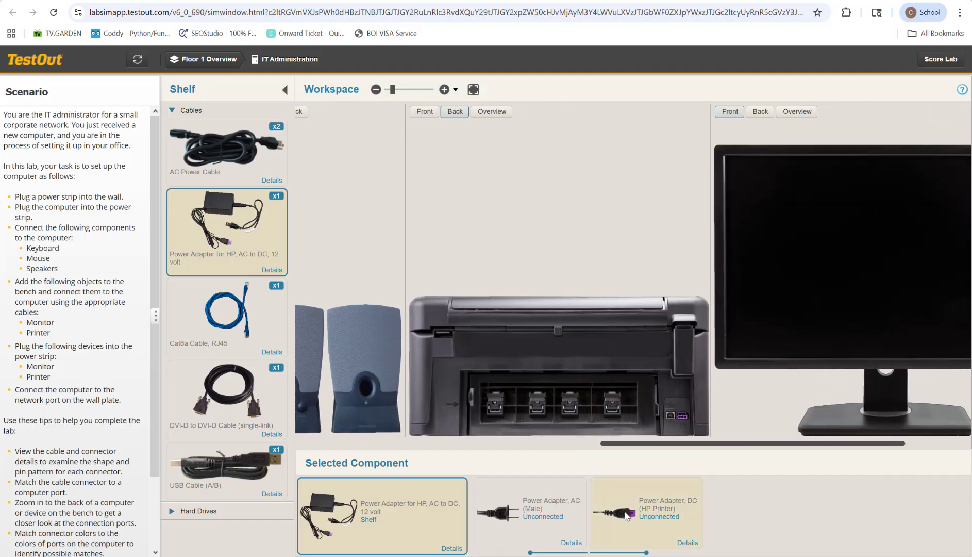
{"action": "left_click_drag", "start_coordinate": [626, 515], "coordinate": [682, 417]}
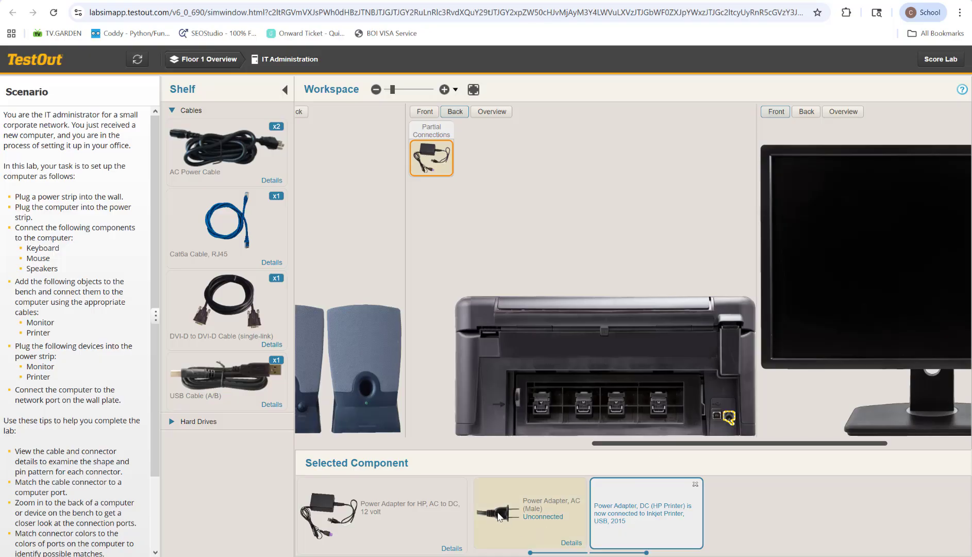
{"action": "left_click_drag", "start_coordinate": [585, 444], "coordinate": [378, 445]}
{"action": "left_click_drag", "start_coordinate": [531, 523], "coordinate": [456, 330]}
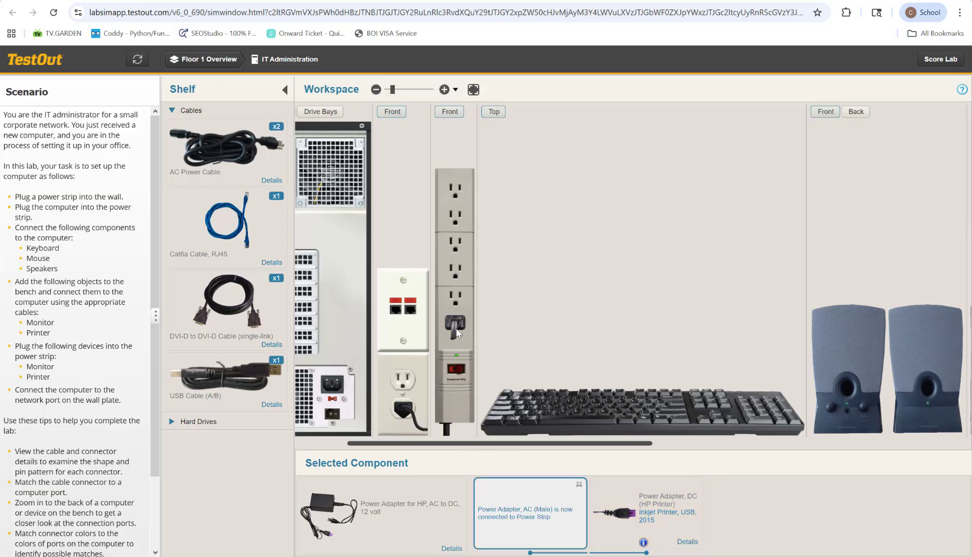
Connect the printer to the computer with the USB Cable (A/B), Type B at the printer and Type A at a computer USB port.
{"action": "left_click_drag", "start_coordinate": [551, 448], "coordinate": [756, 457]}
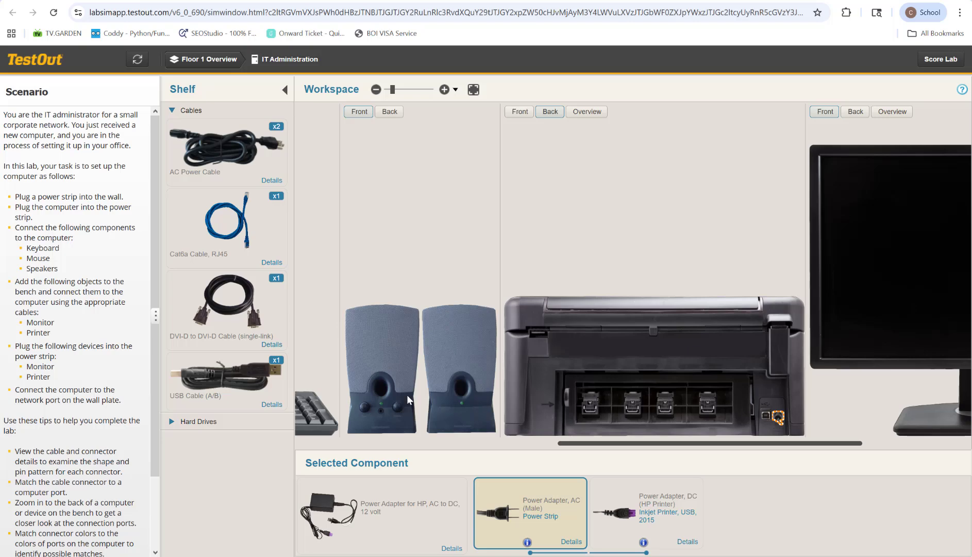
{"action": "left_click", "coordinate": [200, 372]}
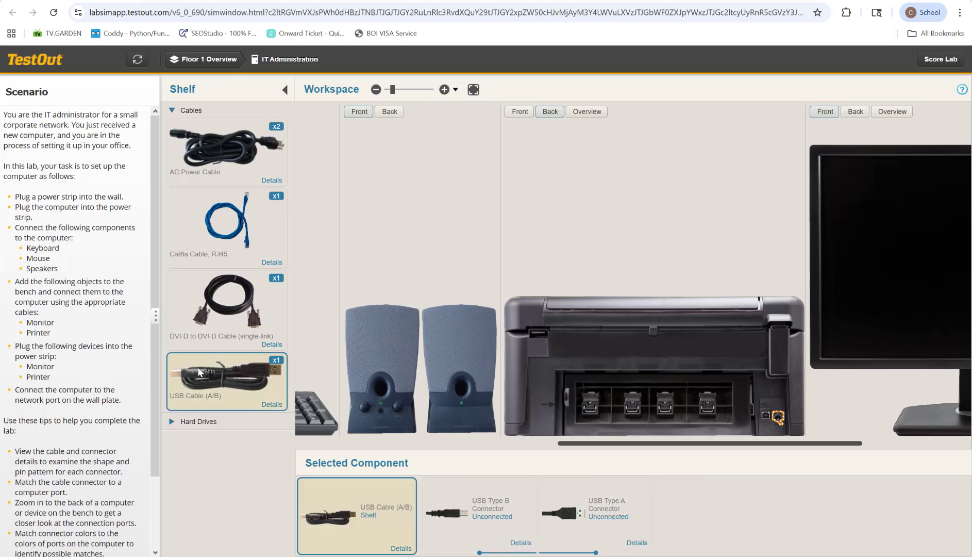
{"action": "left_click_drag", "start_coordinate": [478, 520], "coordinate": [764, 419]}
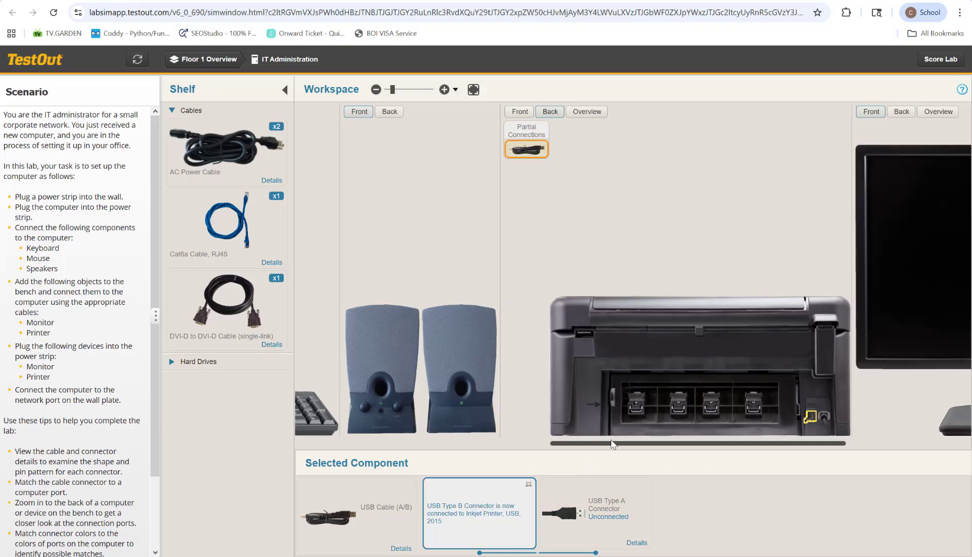
{"action": "left_click_drag", "start_coordinate": [611, 445], "coordinate": [351, 465]}
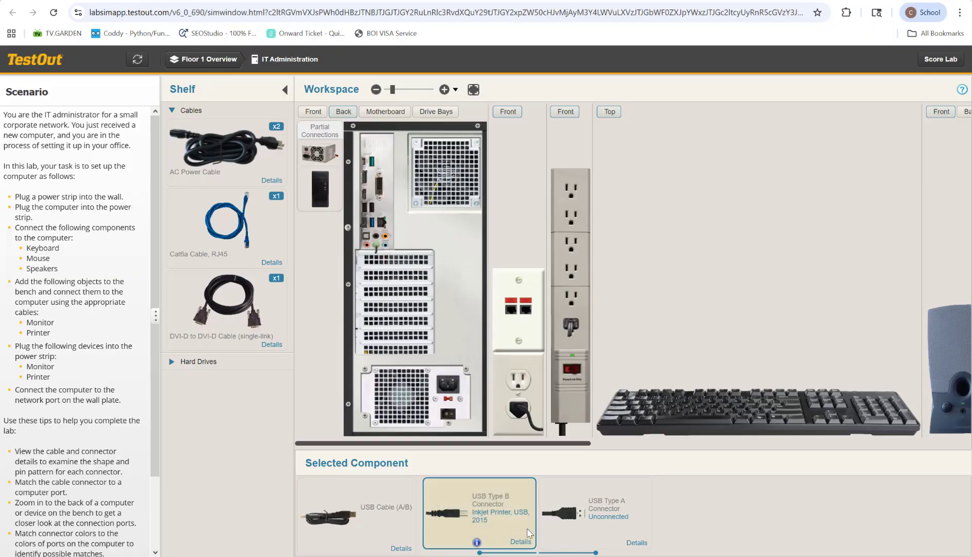
{"action": "left_click_drag", "start_coordinate": [567, 523], "coordinate": [371, 223]}
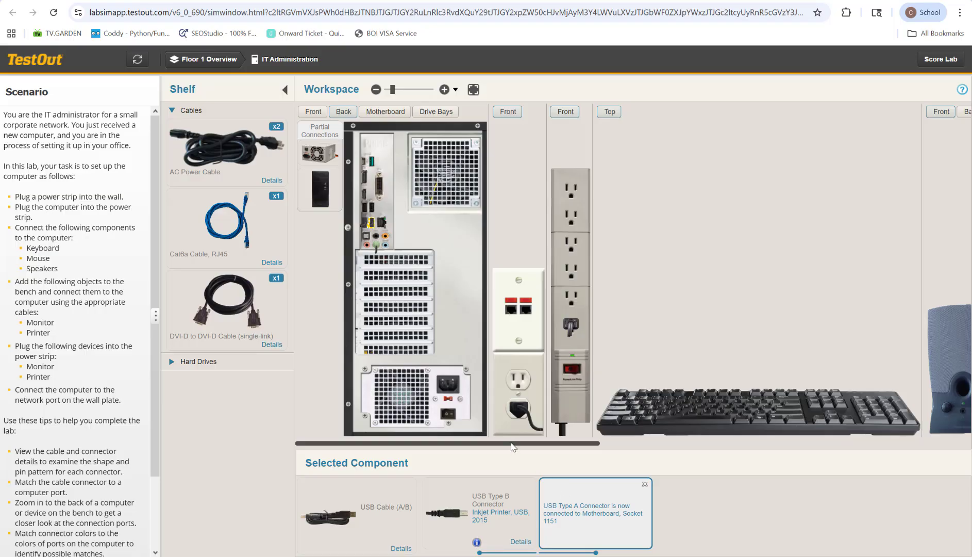
Show the back of the monitor and connect its power inlet to the power strip with an AC power cable.
{"action": "scroll", "coordinate": [512, 447], "scroll_direction": "right", "scroll_amount": 10}
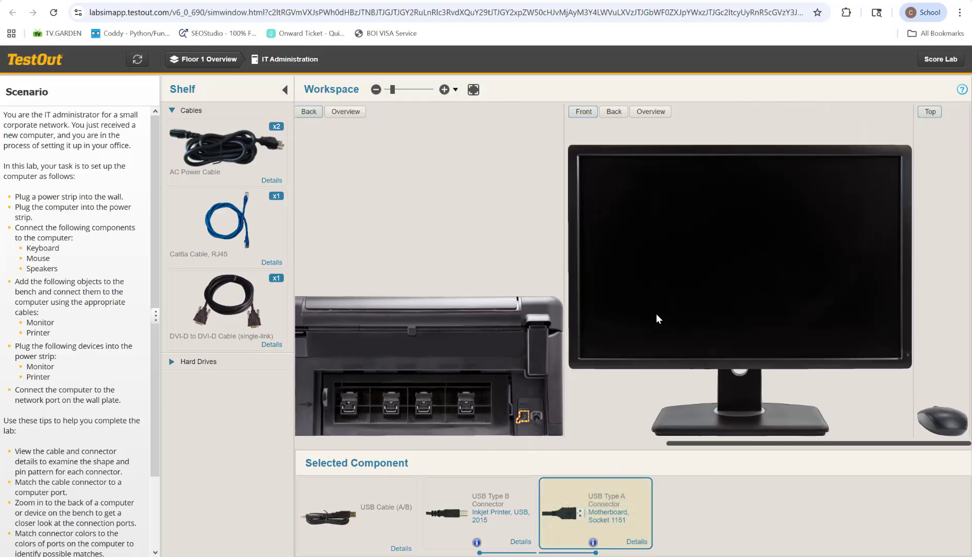
{"action": "left_click", "coordinate": [701, 306]}
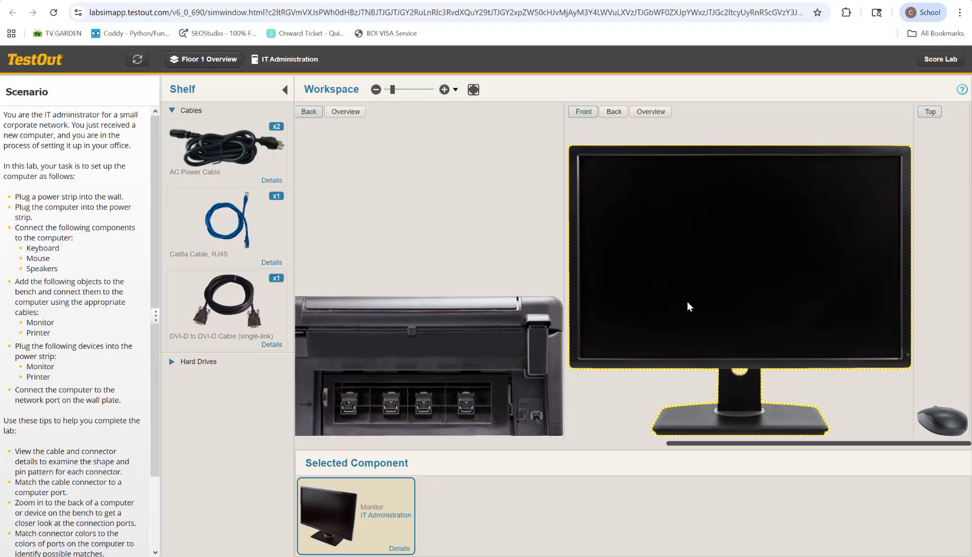
{"action": "left_click", "coordinate": [618, 114]}
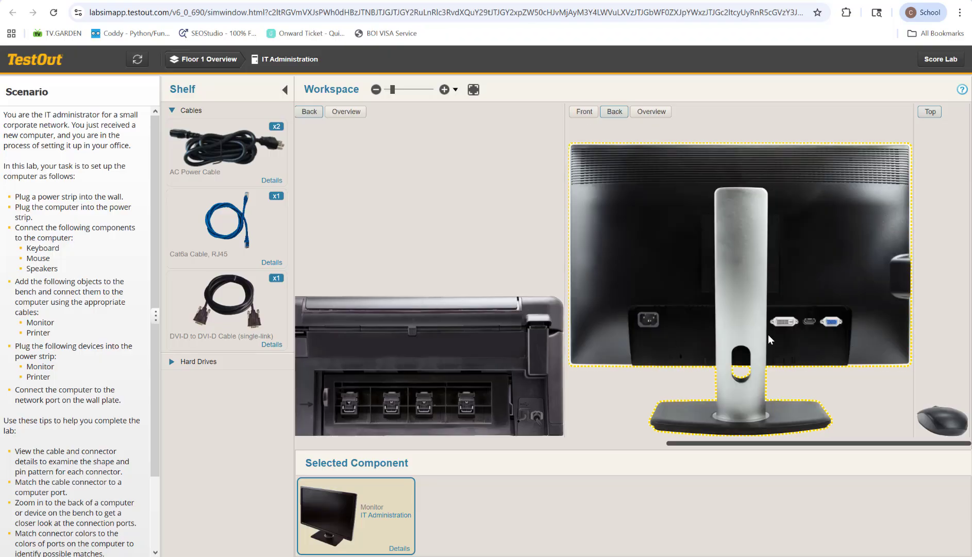
{"action": "left_click", "coordinate": [223, 144]}
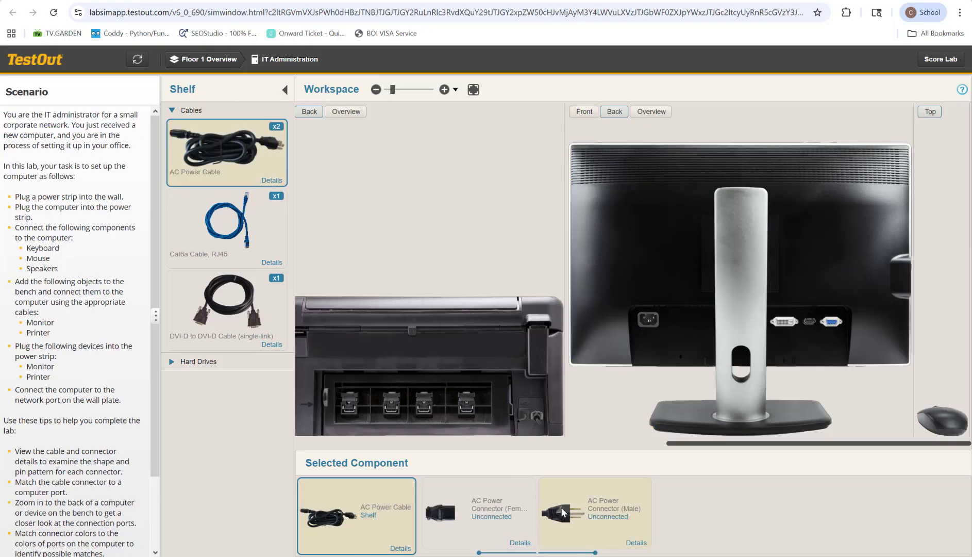
{"action": "left_click_drag", "start_coordinate": [437, 519], "coordinate": [641, 318]}
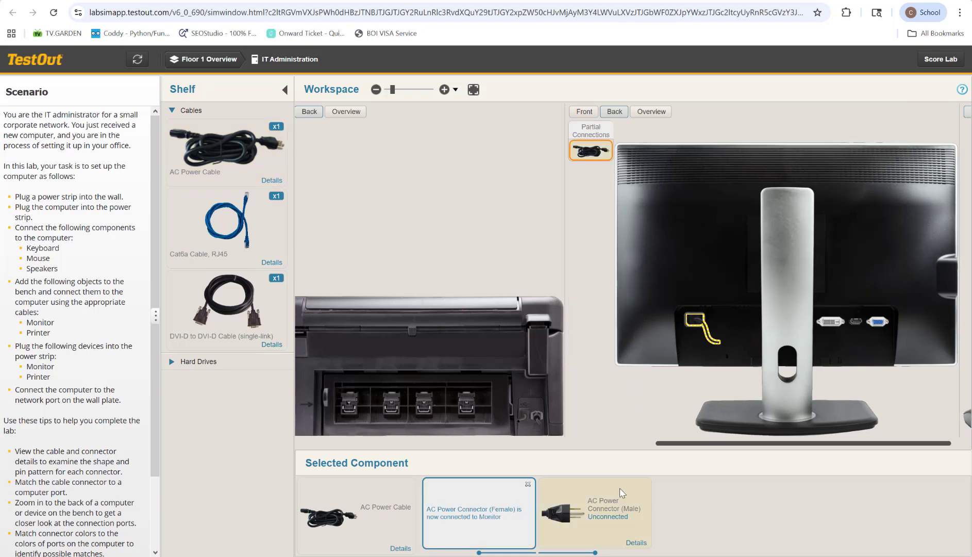
{"action": "left_click_drag", "start_coordinate": [730, 445], "coordinate": [394, 459]}
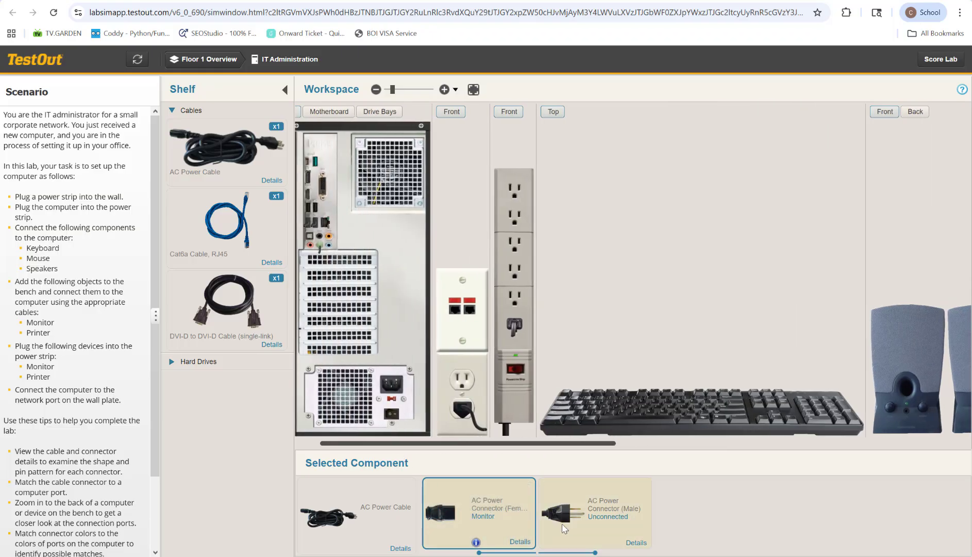
{"action": "left_click_drag", "start_coordinate": [563, 528], "coordinate": [512, 319]}
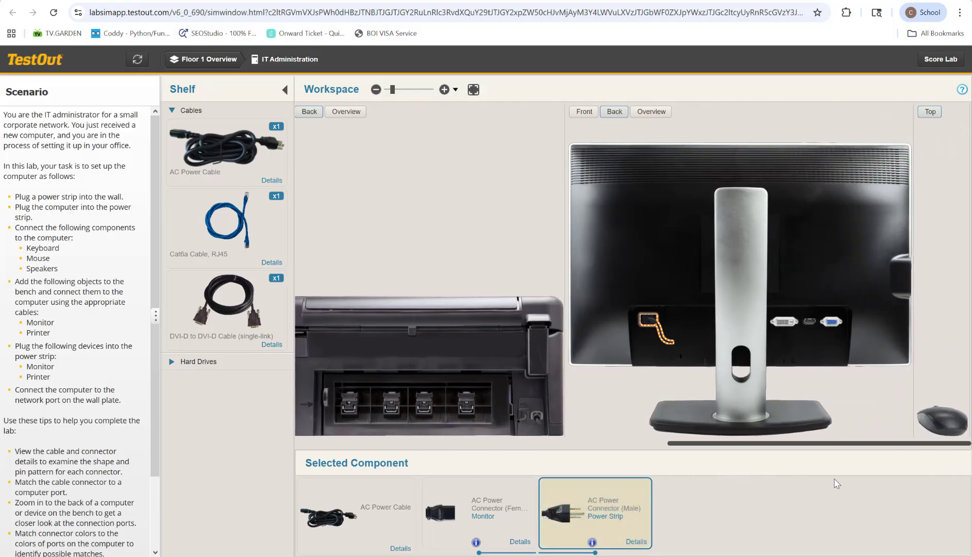
Connect the monitor's DVI-D port to the computer's DVI port with the DVI-D to DVI-D cable.
{"action": "left_click", "coordinate": [200, 309]}
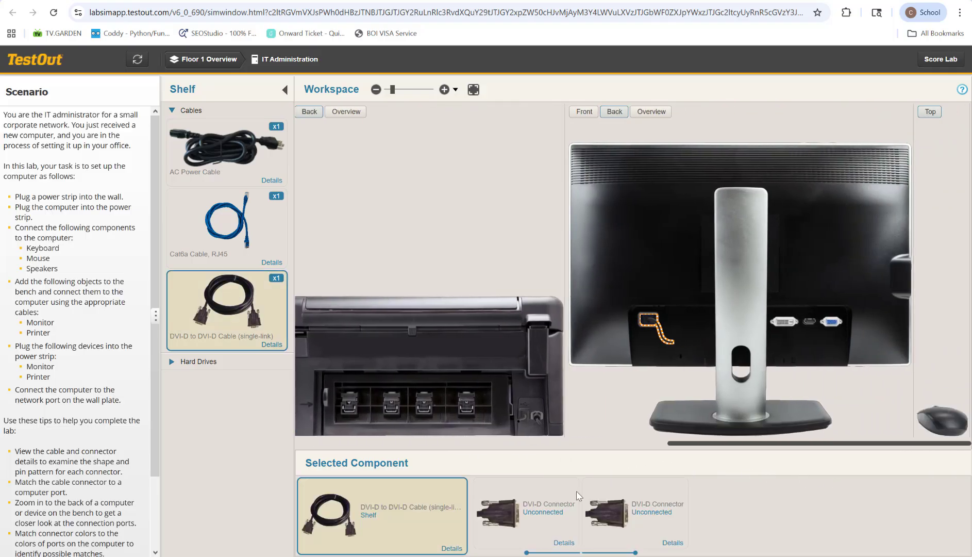
{"action": "left_click_drag", "start_coordinate": [607, 509], "coordinate": [778, 320]}
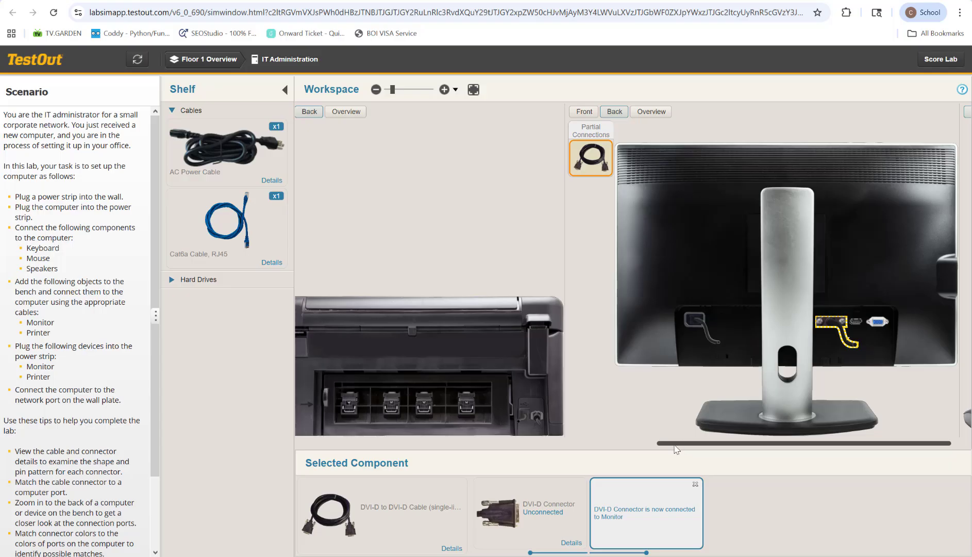
{"action": "left_click_drag", "start_coordinate": [676, 447], "coordinate": [319, 484]}
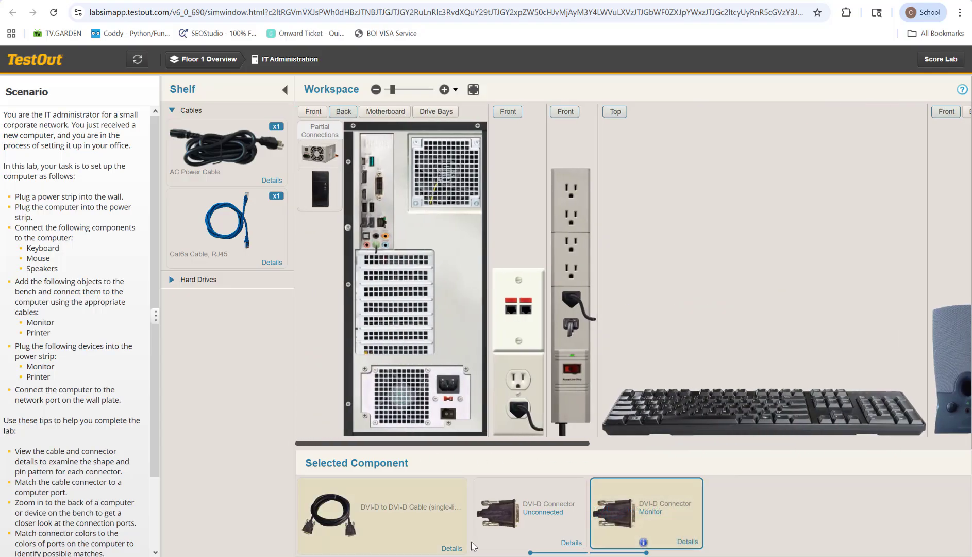
{"action": "left_click_drag", "start_coordinate": [486, 529], "coordinate": [379, 206]}
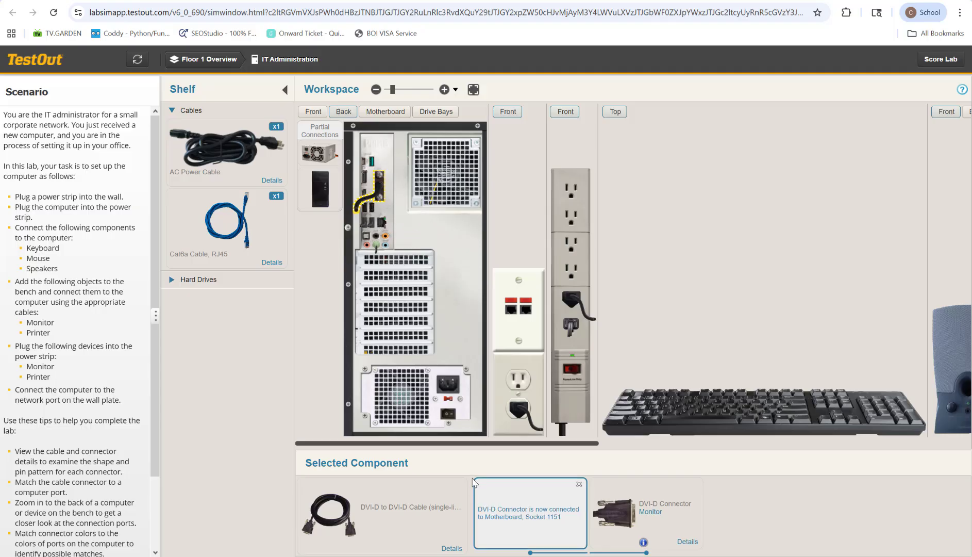
Connect the mouse's USB Type A connector to a free USB port on the back of the computer.
{"action": "left_click_drag", "start_coordinate": [485, 443], "coordinate": [893, 459]}
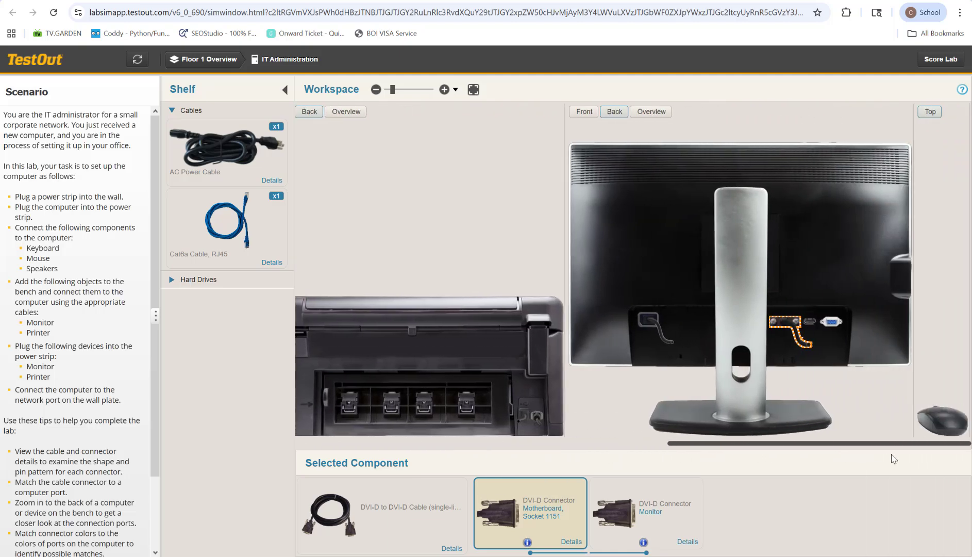
{"action": "left_click", "coordinate": [940, 425]}
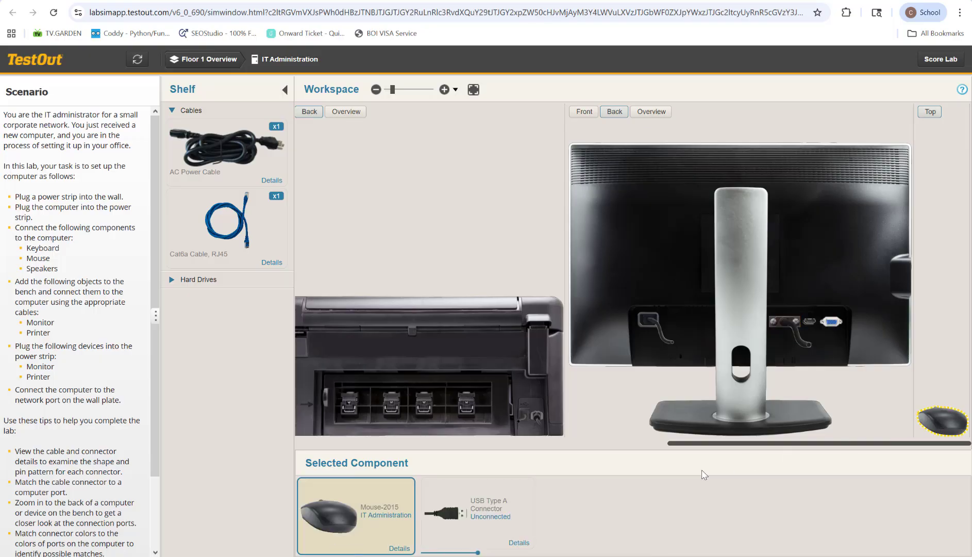
{"action": "left_click_drag", "start_coordinate": [728, 444], "coordinate": [367, 512]}
{"action": "left_click_drag", "start_coordinate": [453, 516], "coordinate": [345, 214]}
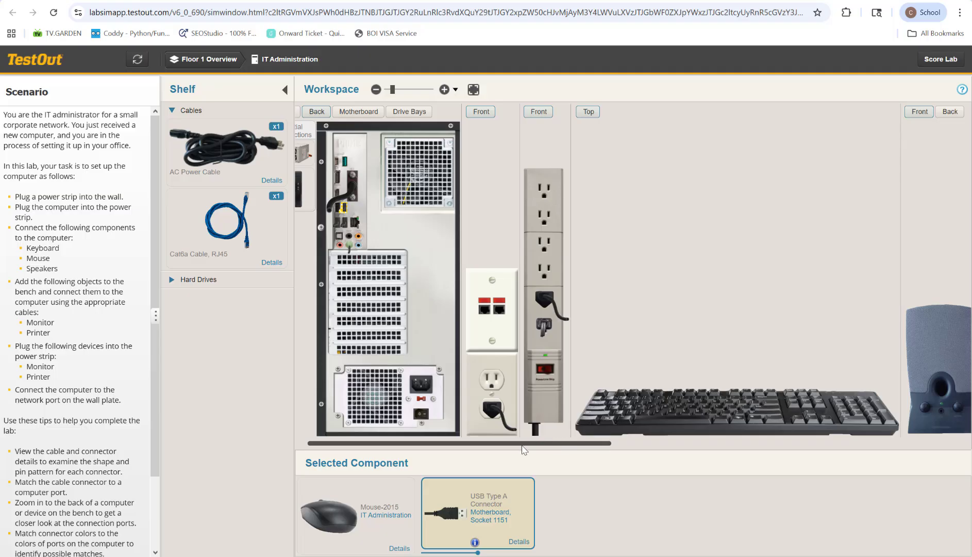
Connect the computer's network port to an RJ45 port on the wall plate with the Cat6a cable.
{"action": "left_click_drag", "start_coordinate": [527, 447], "coordinate": [592, 510]}
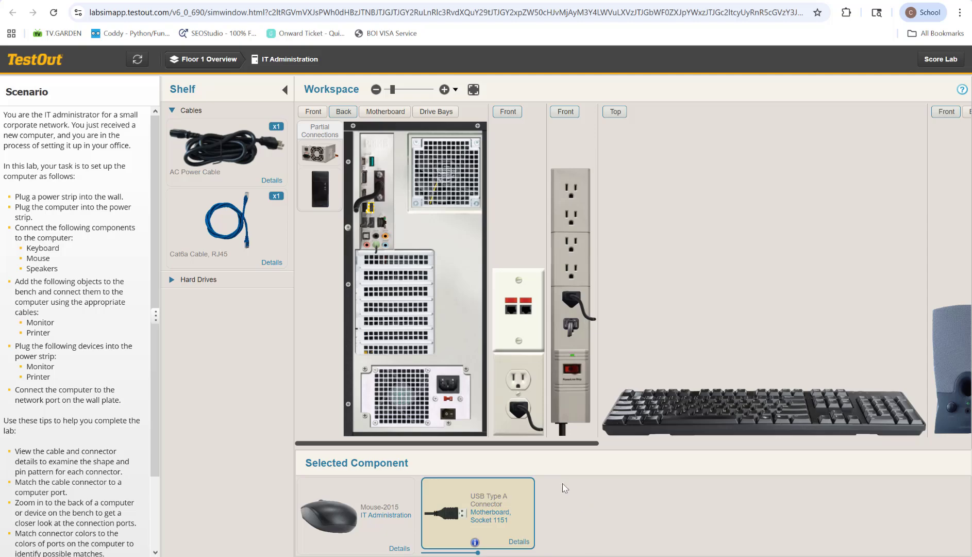
{"action": "left_click", "coordinate": [201, 225]}
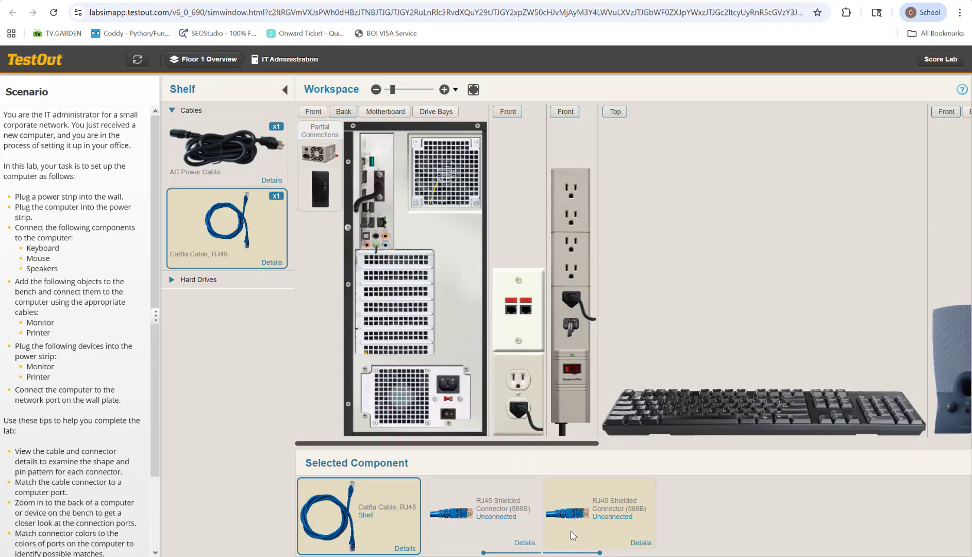
{"action": "left_click_drag", "start_coordinate": [570, 523], "coordinate": [384, 229]}
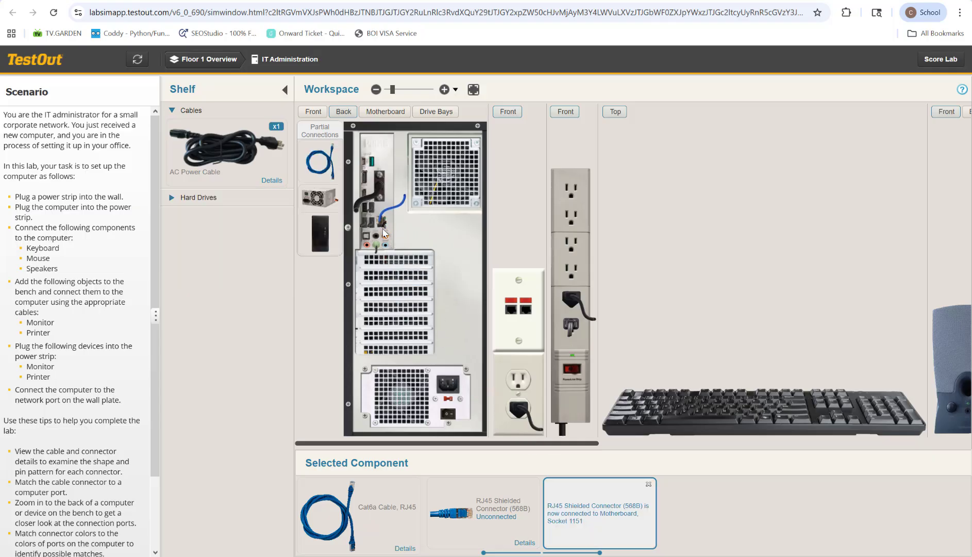
{"action": "left_click_drag", "start_coordinate": [446, 525], "coordinate": [523, 317]}
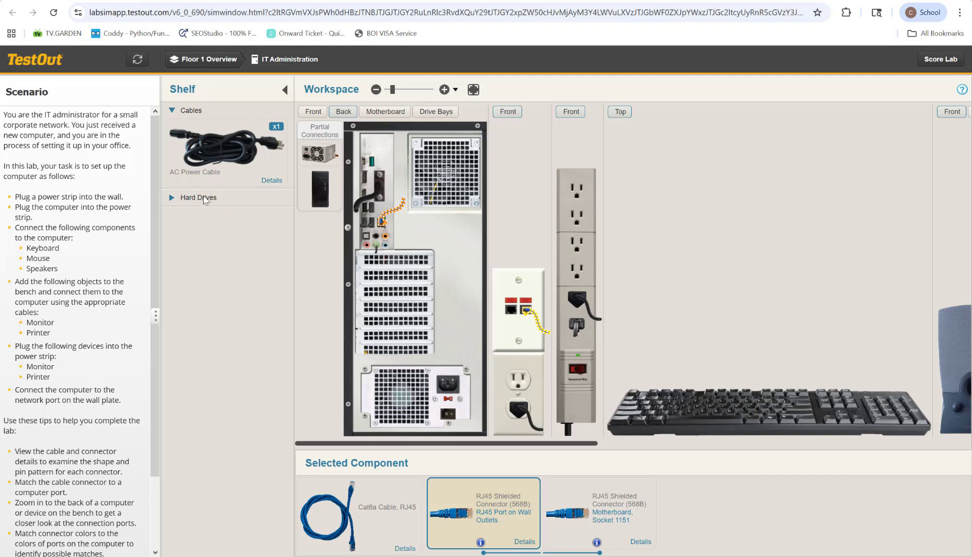
Connect the computer's power supply to a free power strip outlet with the remaining AC power cable.
{"action": "left_click", "coordinate": [208, 143]}
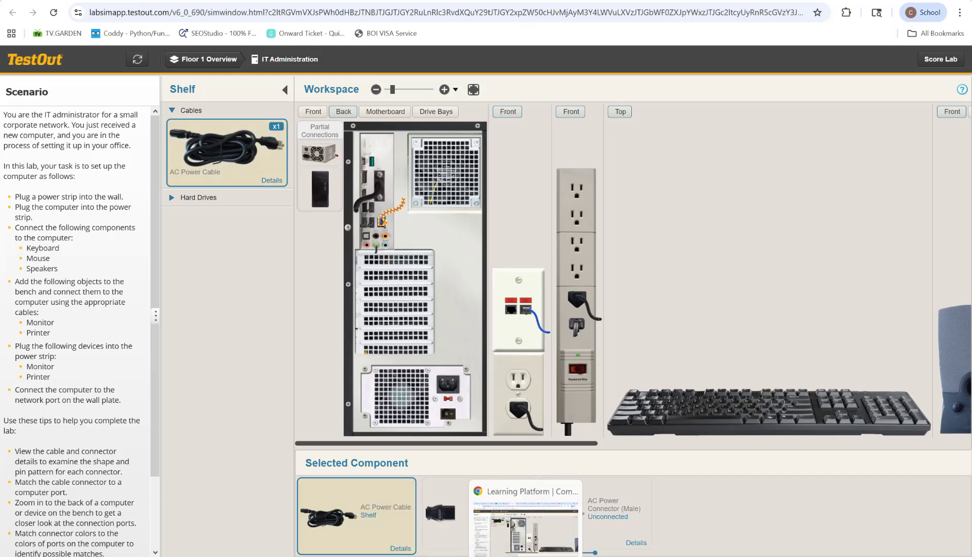
{"action": "left_click_drag", "start_coordinate": [435, 518], "coordinate": [441, 386]}
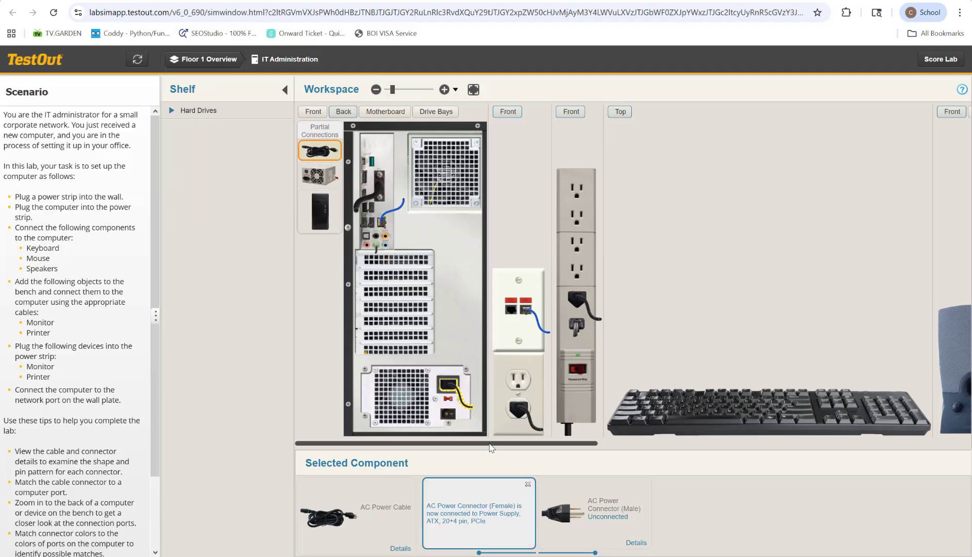
{"action": "left_click_drag", "start_coordinate": [567, 522], "coordinate": [568, 276]}
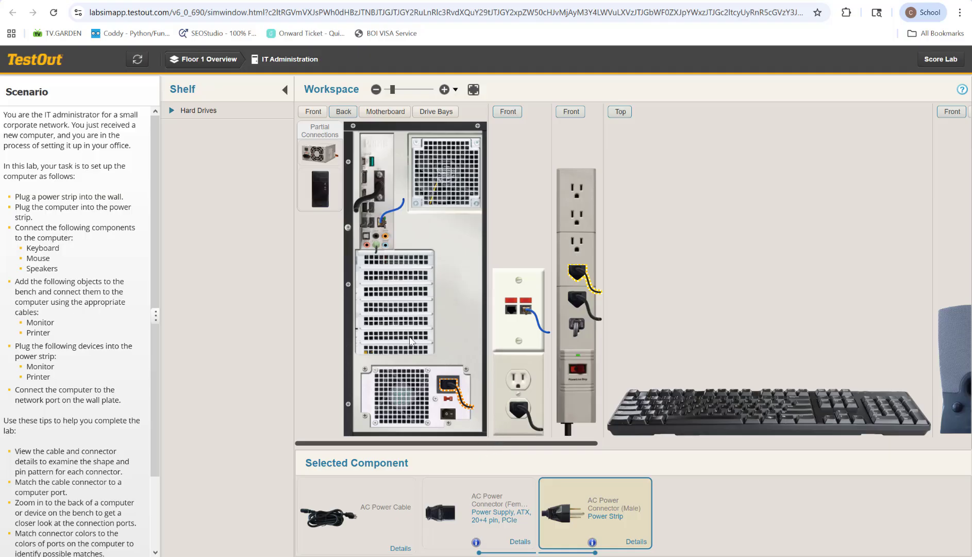
Switch the computer, the printer and the monitor on the bench to their front views.
{"action": "left_click", "coordinate": [313, 111]}
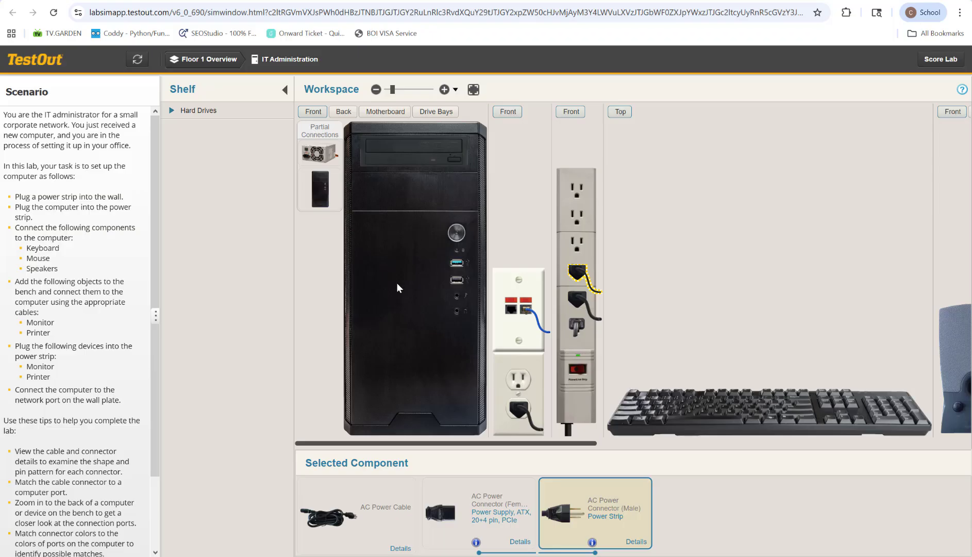
{"action": "left_click_drag", "start_coordinate": [450, 443], "coordinate": [727, 474]}
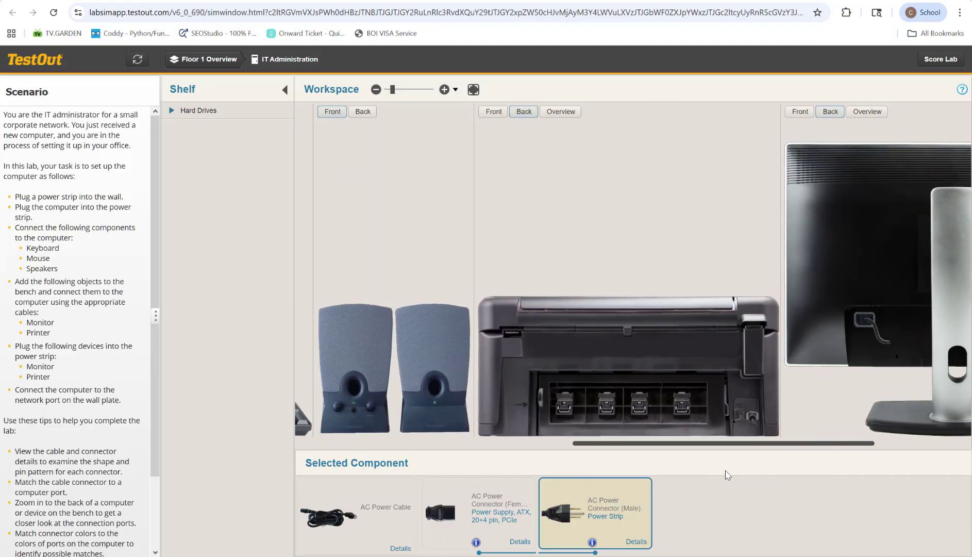
{"action": "left_click", "coordinate": [698, 340]}
{"action": "left_click", "coordinate": [492, 112]}
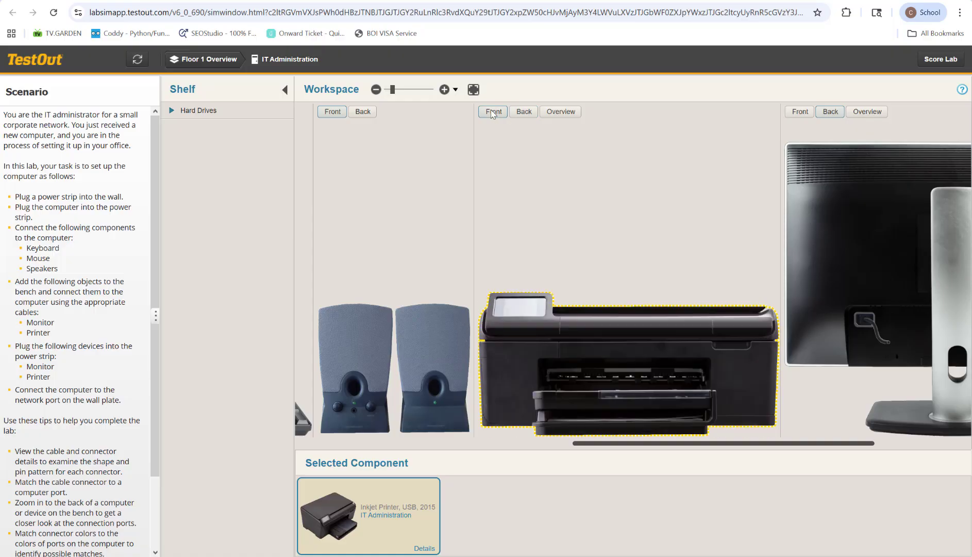
{"action": "left_click_drag", "start_coordinate": [724, 444], "coordinate": [879, 473]}
{"action": "left_click", "coordinate": [668, 224]}
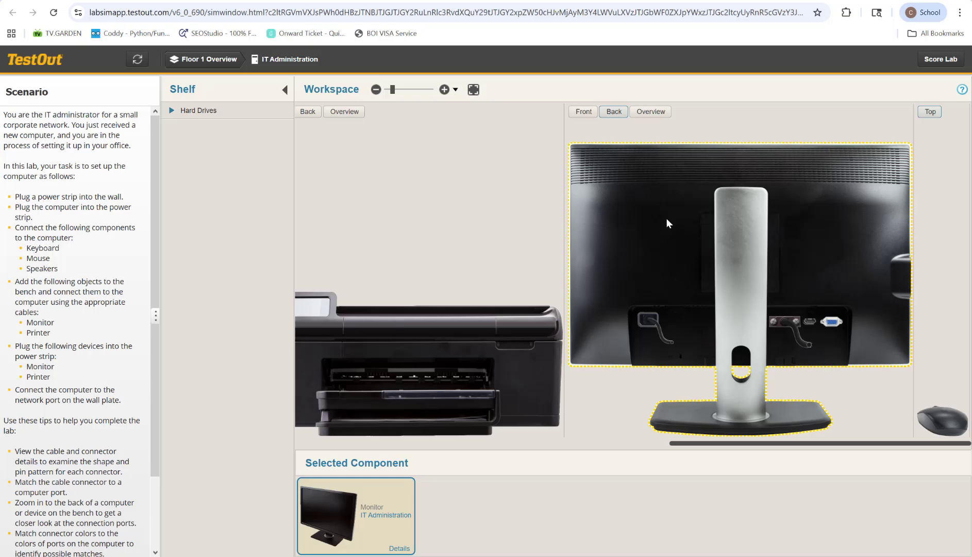
{"action": "left_click", "coordinate": [581, 113]}
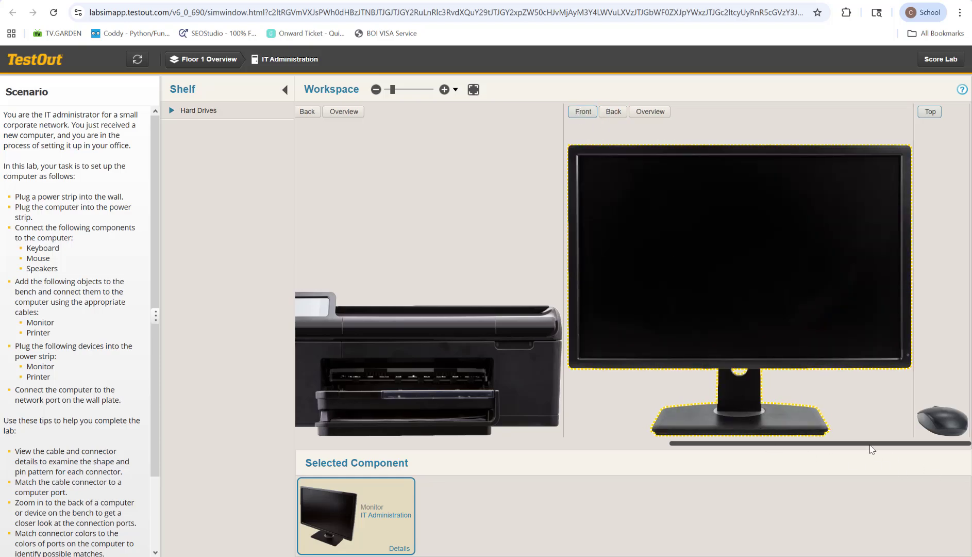
Power on the computer and the monitor using the power buttons on their fronts.
{"action": "left_click_drag", "start_coordinate": [866, 453], "coordinate": [390, 466]}
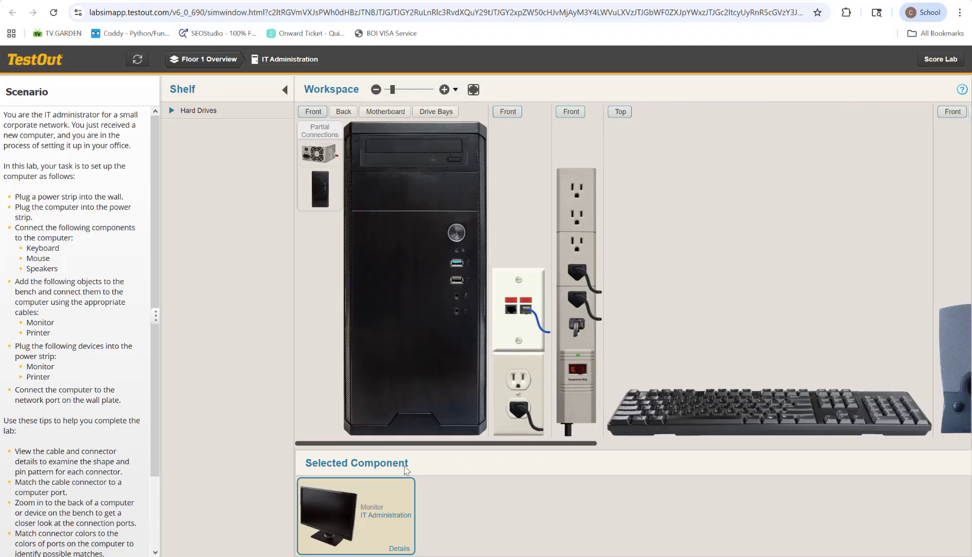
{"action": "left_click", "coordinate": [457, 235]}
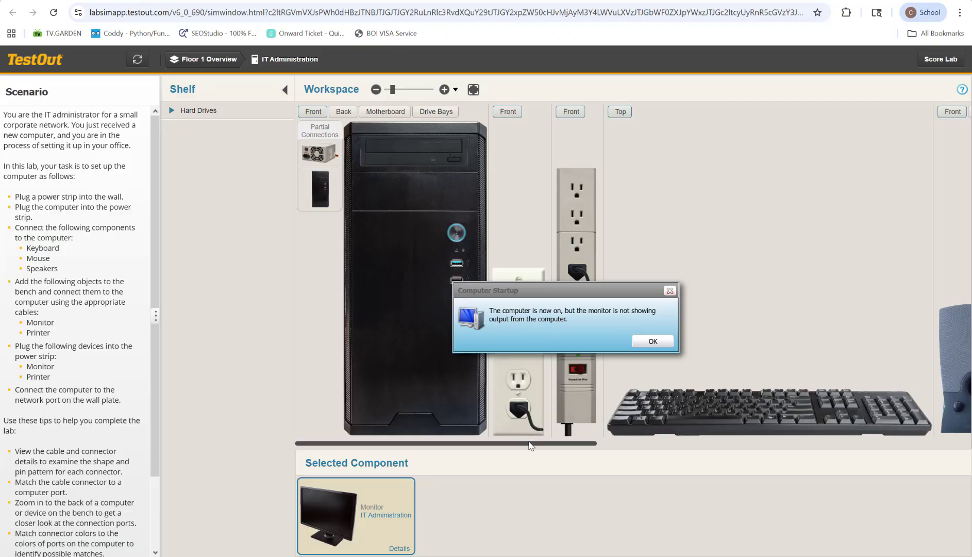
{"action": "left_click_drag", "start_coordinate": [521, 442], "coordinate": [928, 510]}
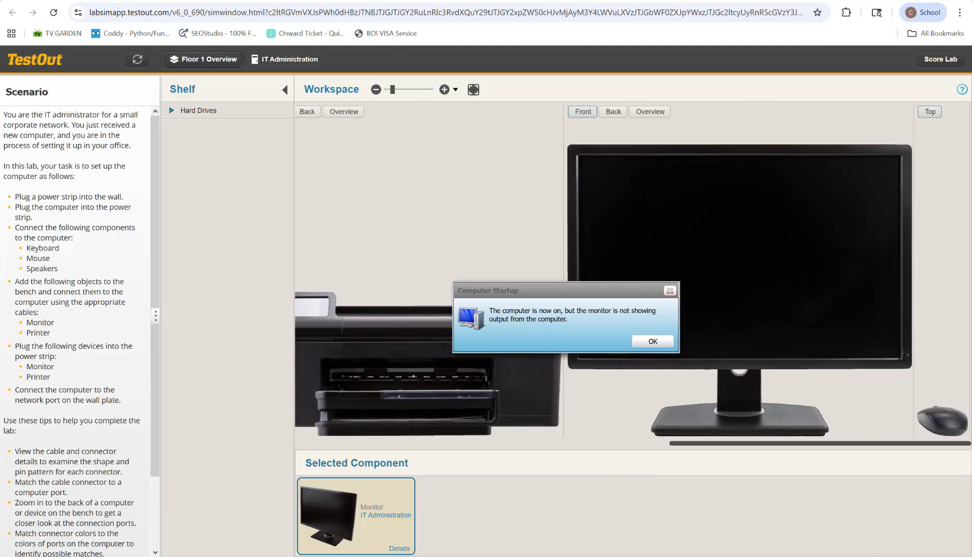
{"action": "left_click", "coordinate": [906, 355]}
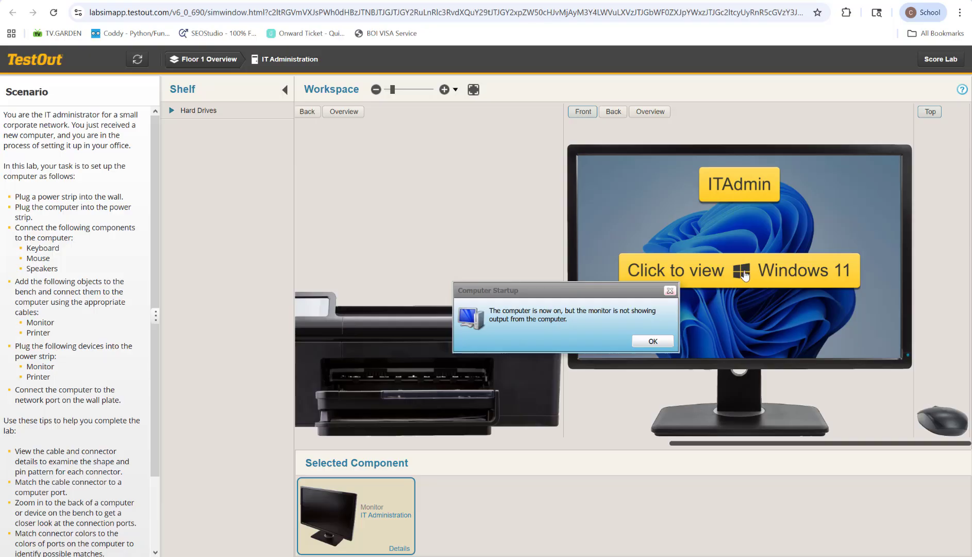
Dismiss the Computer Startup message and open the ITAdmin computer's Windows 11 desktop from the monitor.
{"action": "left_click", "coordinate": [670, 291]}
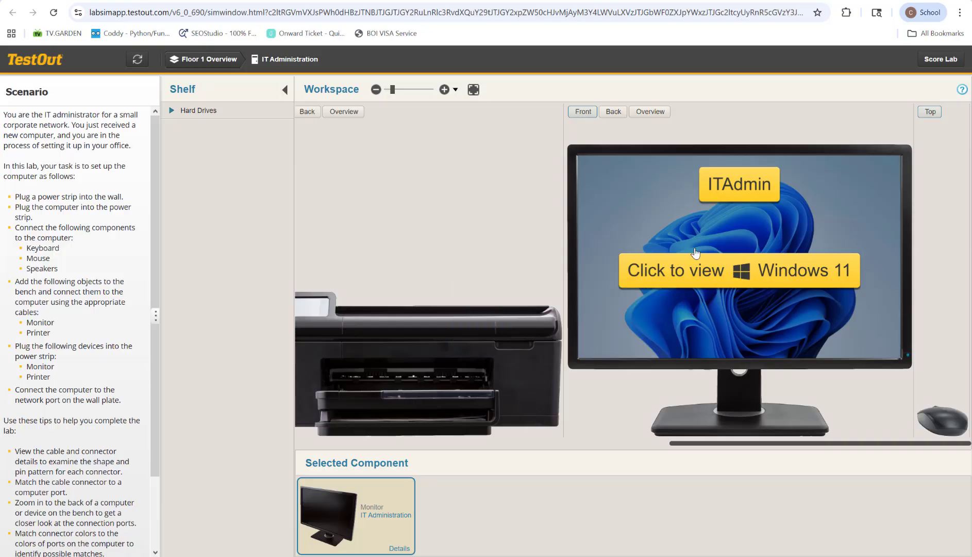
{"action": "left_click", "coordinate": [722, 288]}
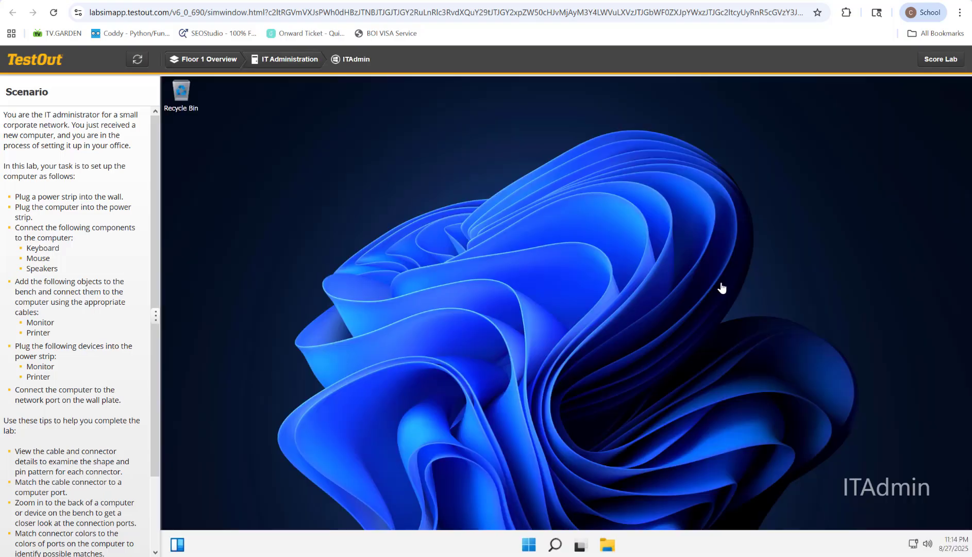